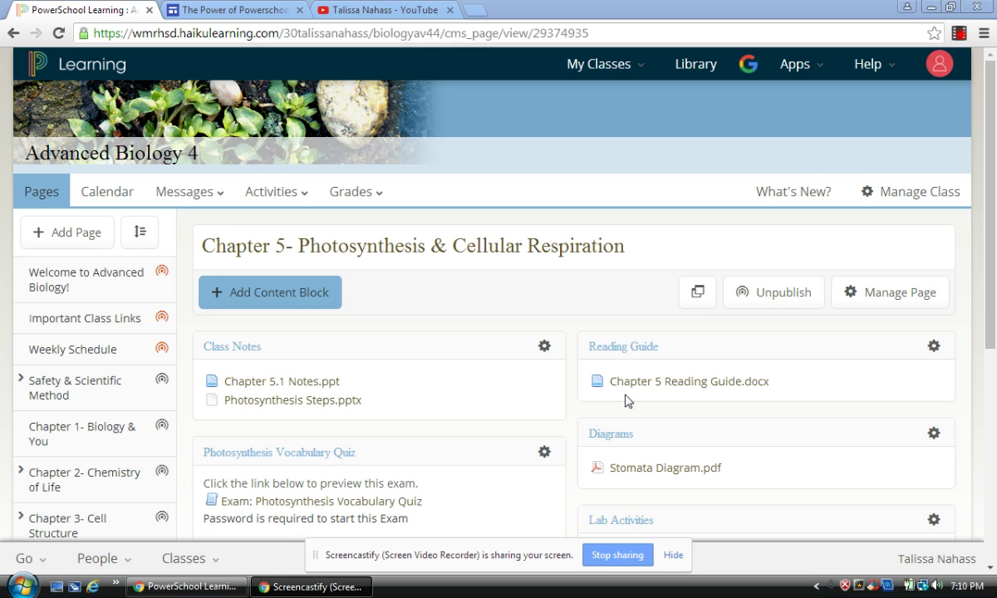
- Start a new assessment for the Advanced Biology 4 class and choose Practice as its type
left_click(275, 184)
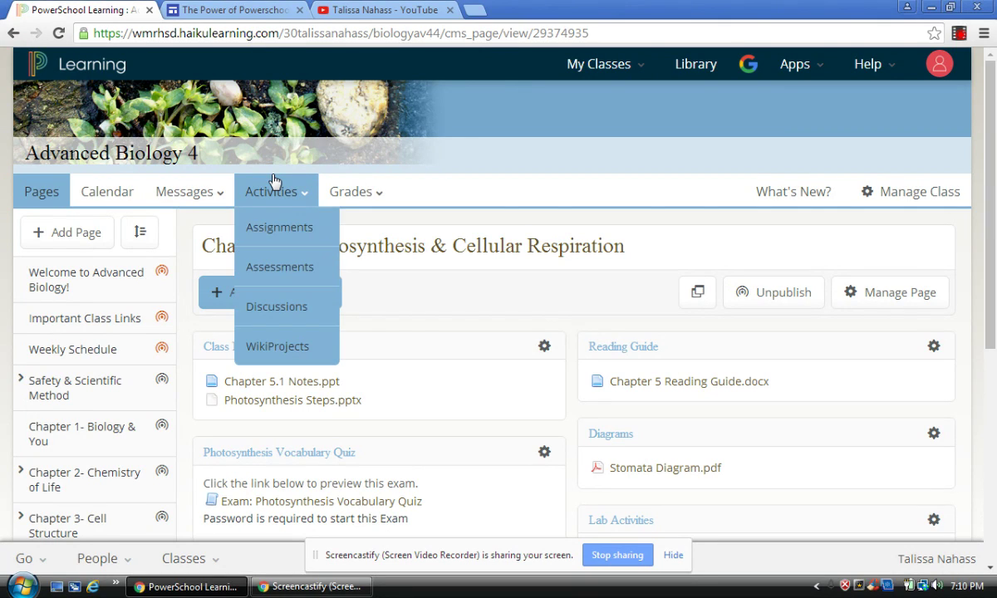
left_click(298, 268)
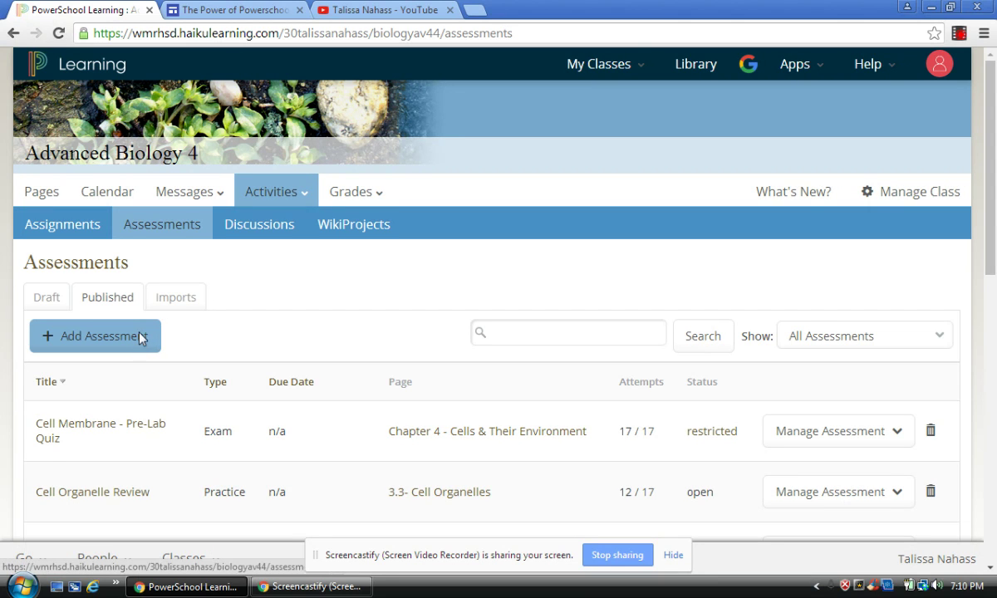
left_click(138, 337)
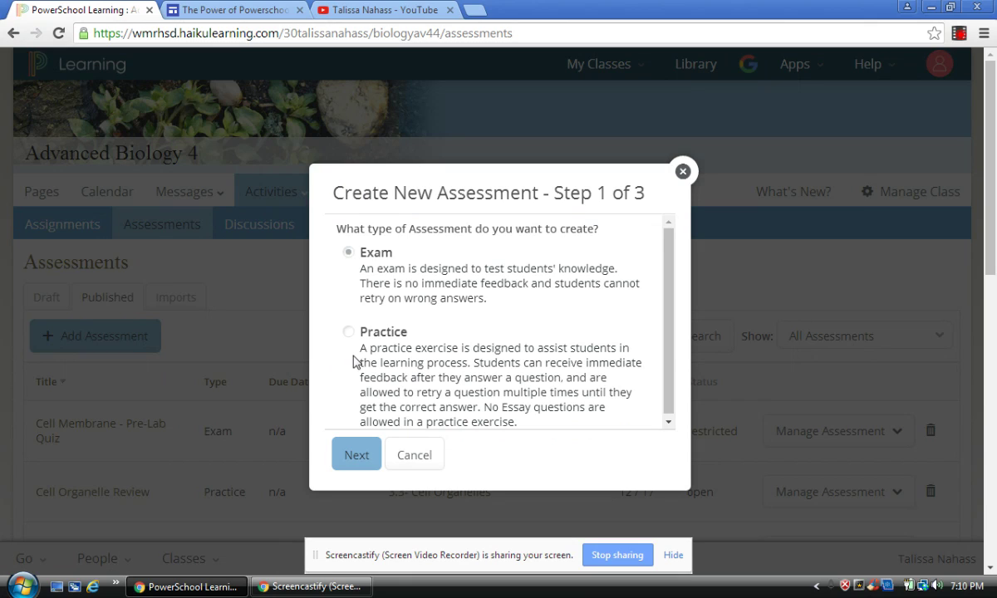
left_click(348, 332)
left_click(367, 455)
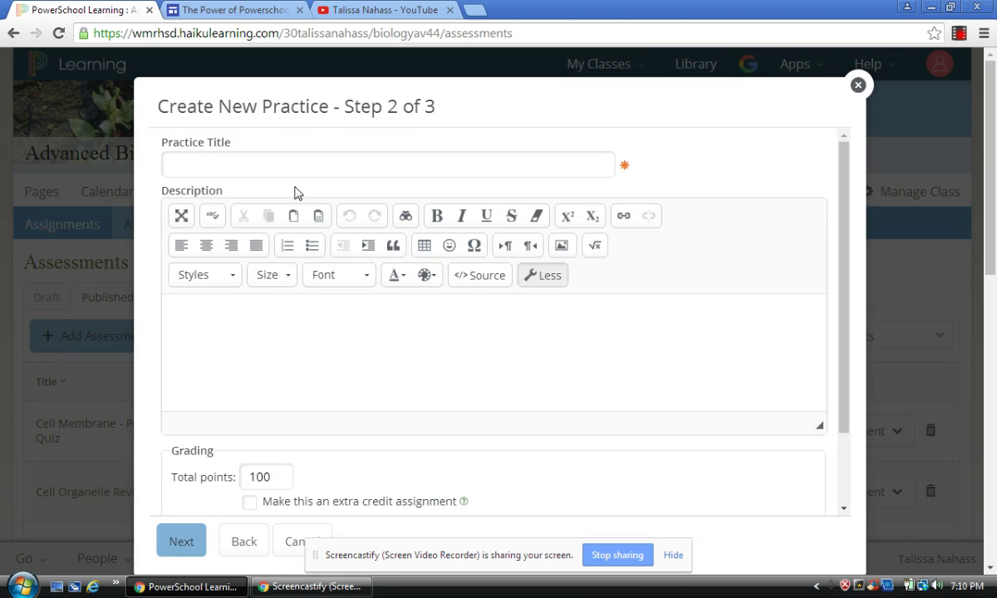
- Title the practice "Photosynthesis Vocabulary Practice", set its total points to 10, and continue to the final setup step
left_click(291, 172)
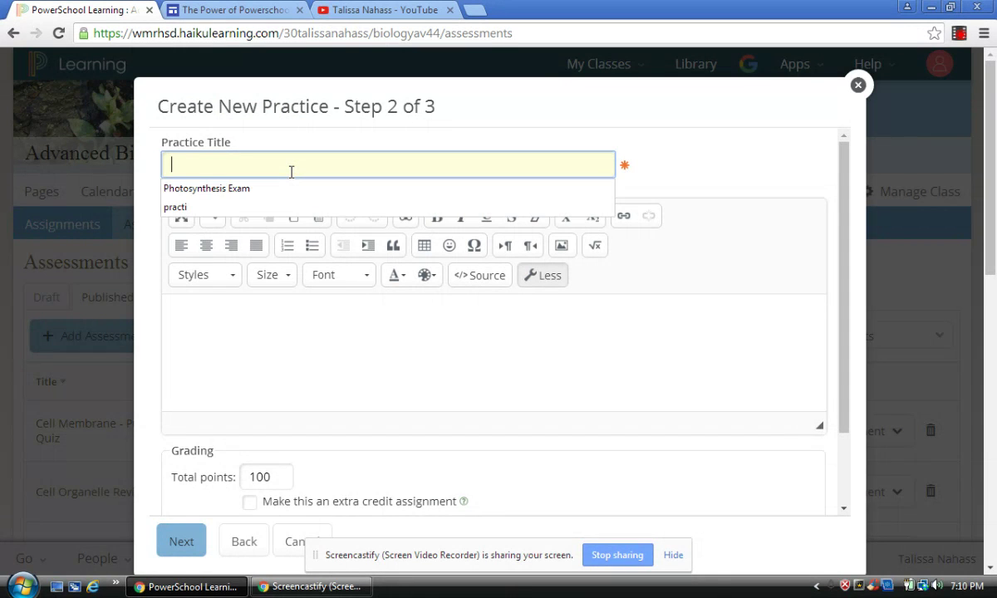
type("Photo")
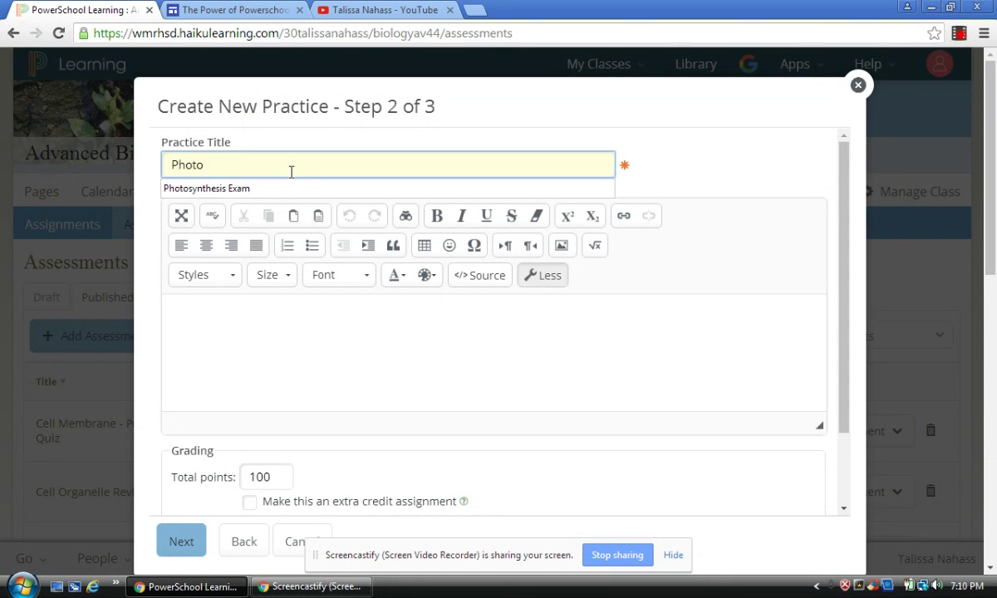
type("synthesis")
type(" vo")
type("ocabu")
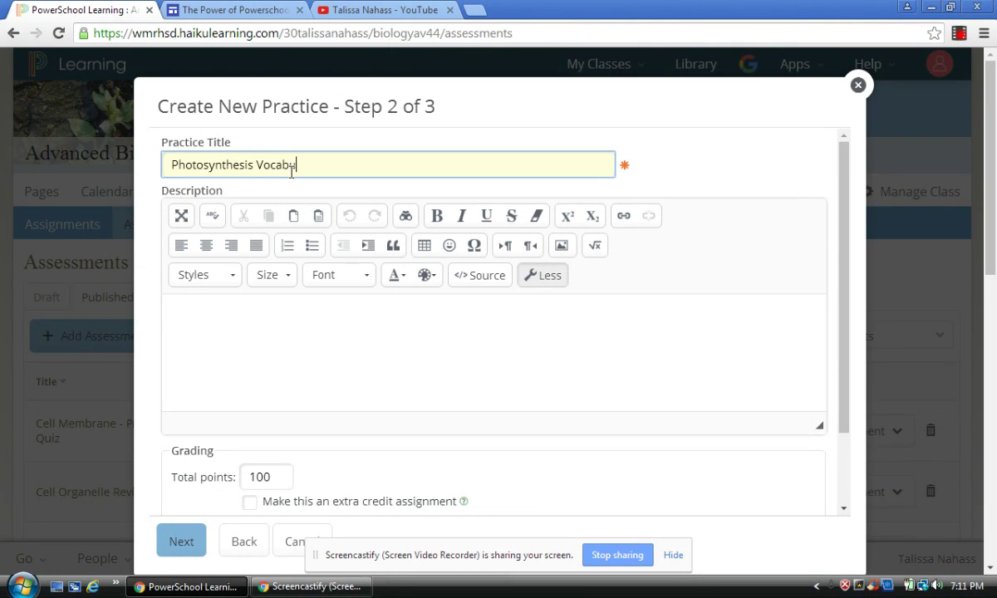
type("lary Practice")
left_click(270, 471)
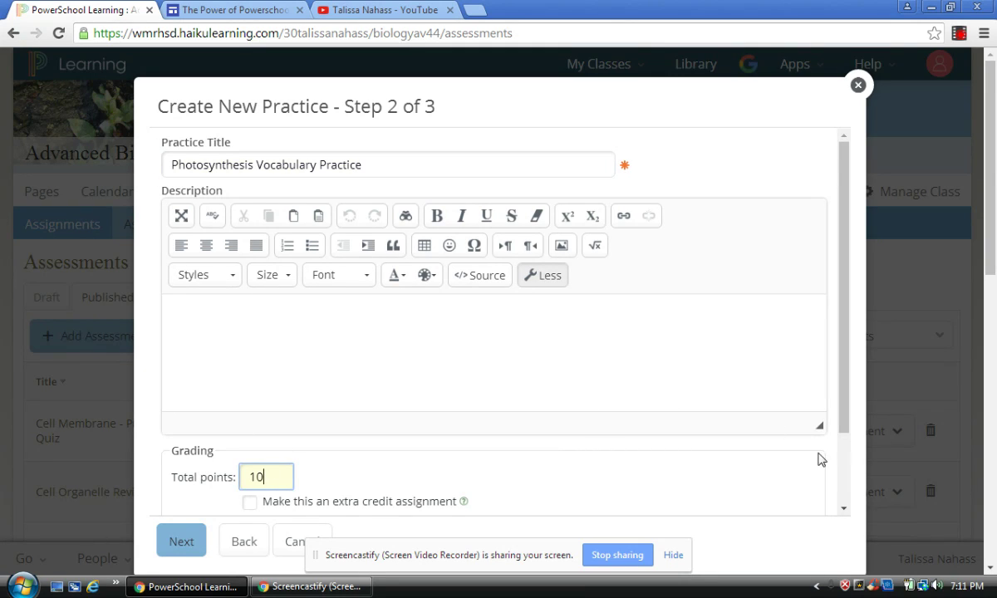
scroll(842, 470, "down", 2)
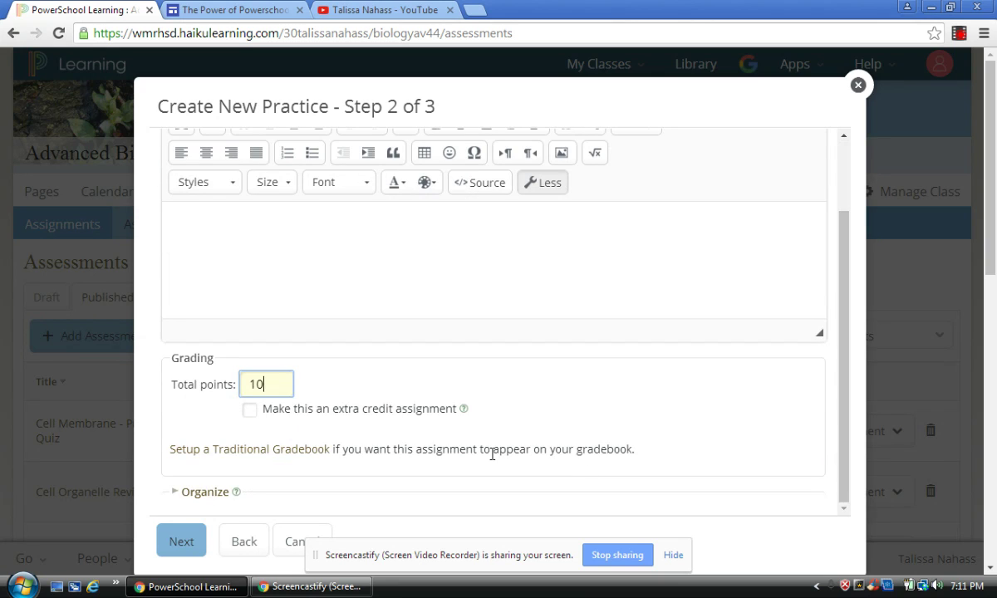
left_click(196, 538)
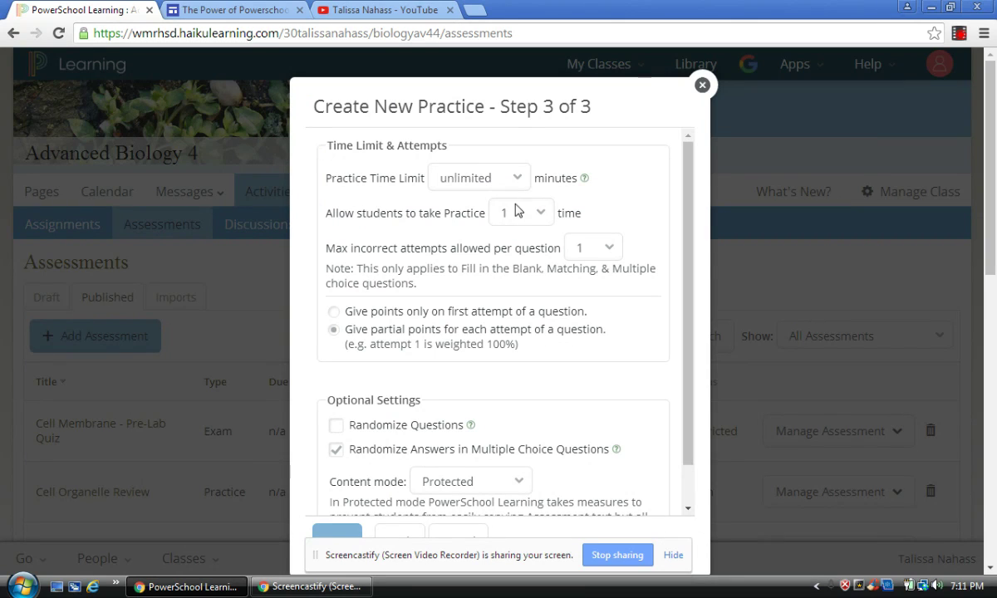
- Set the practice time limit to 15 minutes and the maximum incorrect attempts per question to 2
left_click(510, 181)
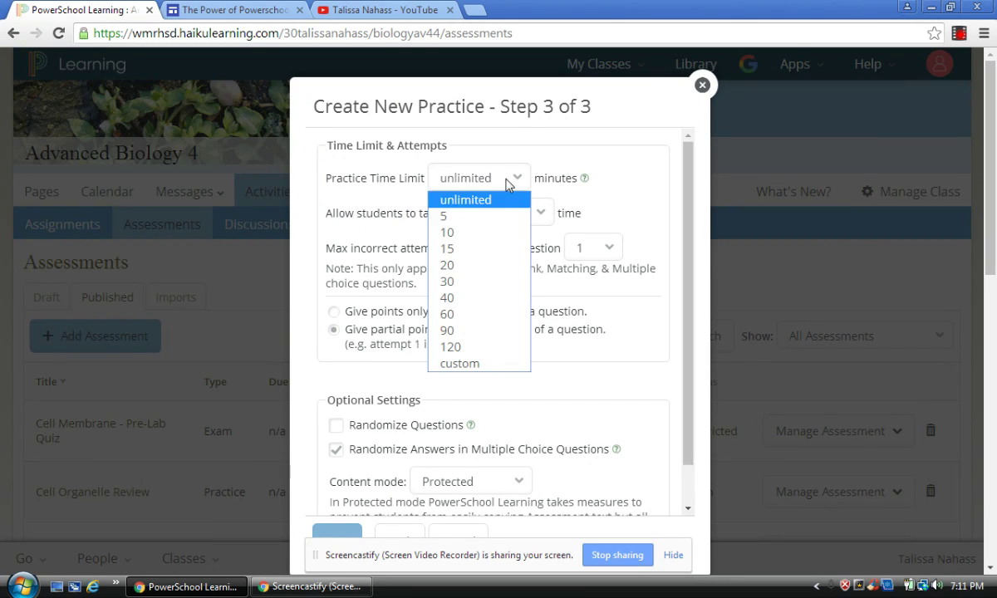
left_click(488, 249)
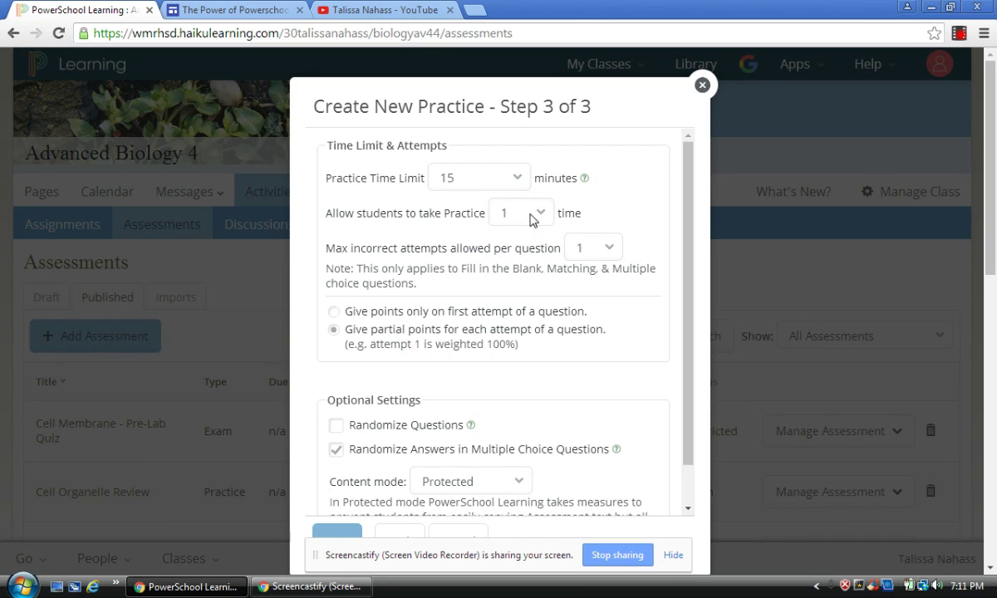
left_click(609, 250)
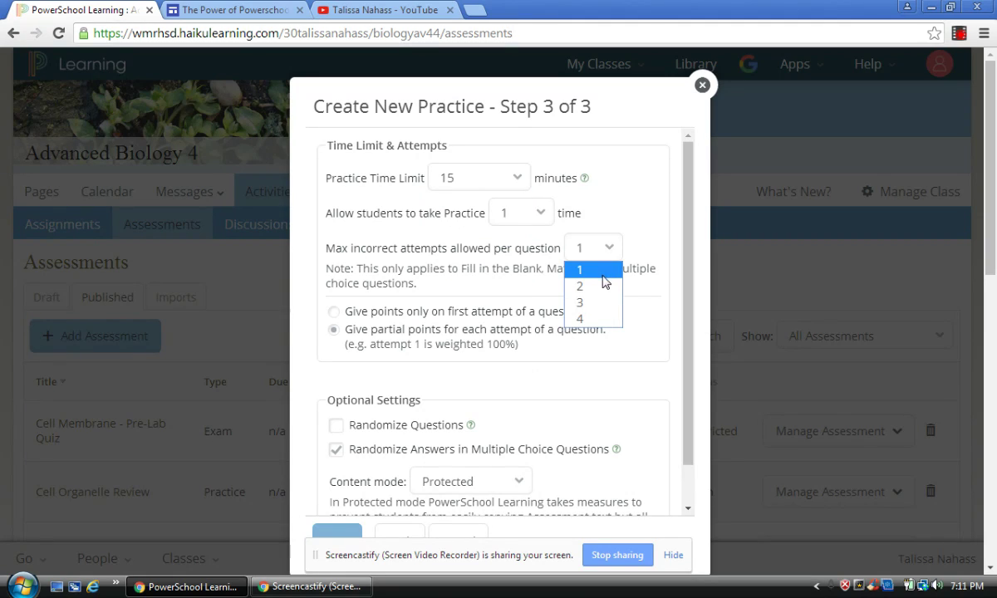
left_click(600, 288)
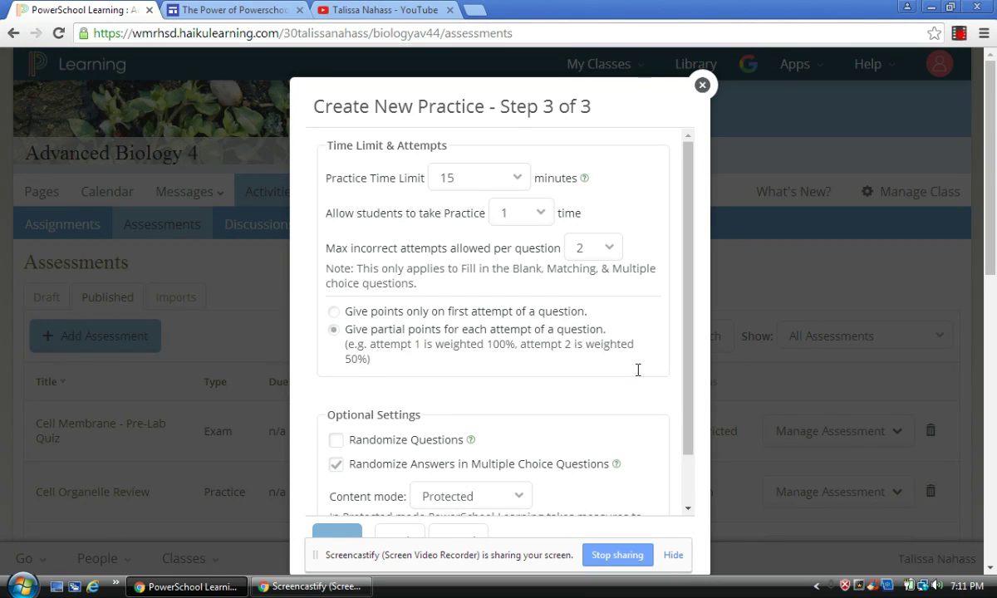
- Turn on Randomize Questions and finish creating the practice
left_click_drag(685, 402, 683, 460)
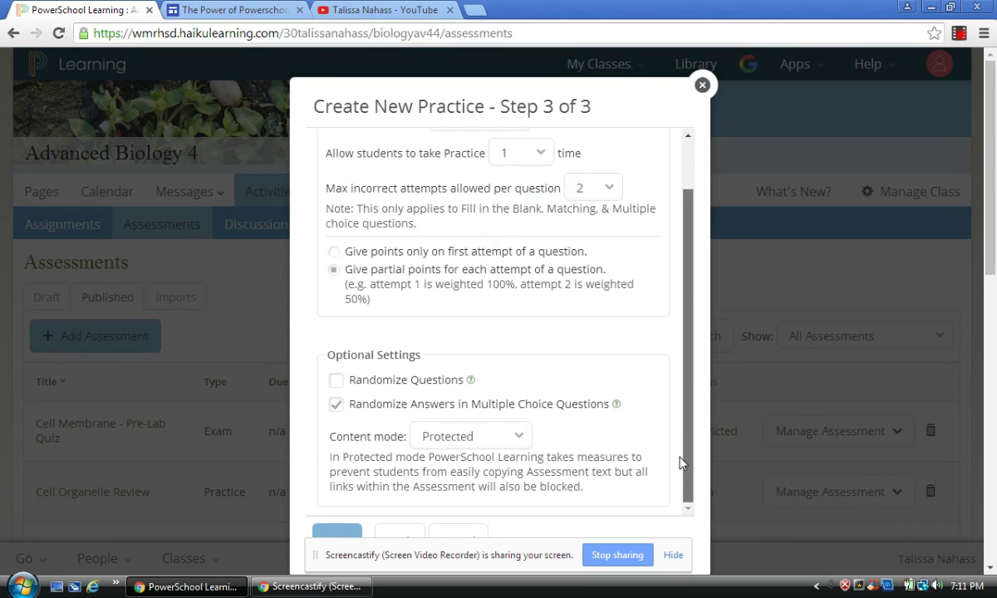
left_click(337, 380)
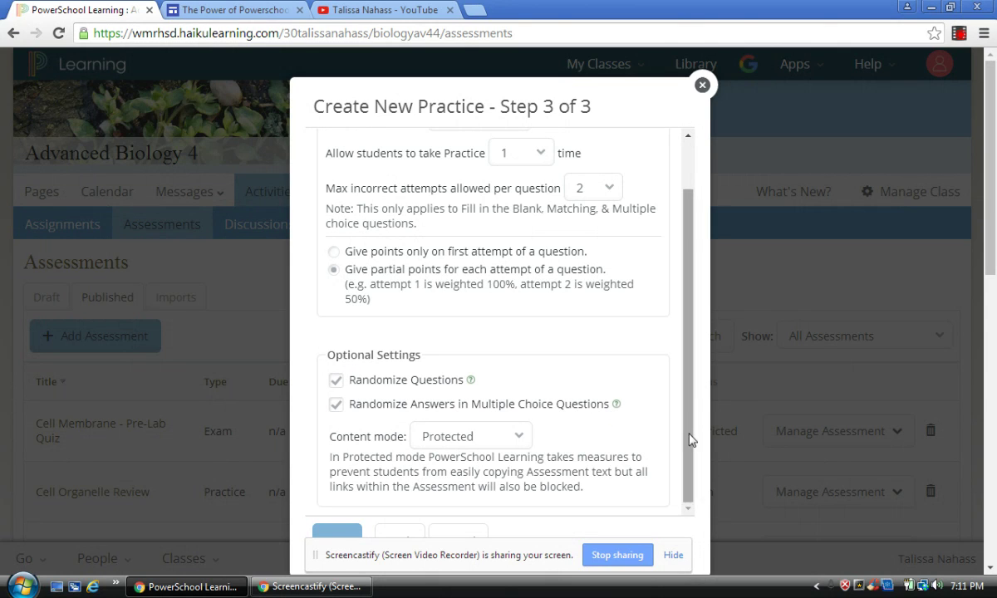
left_click(341, 533)
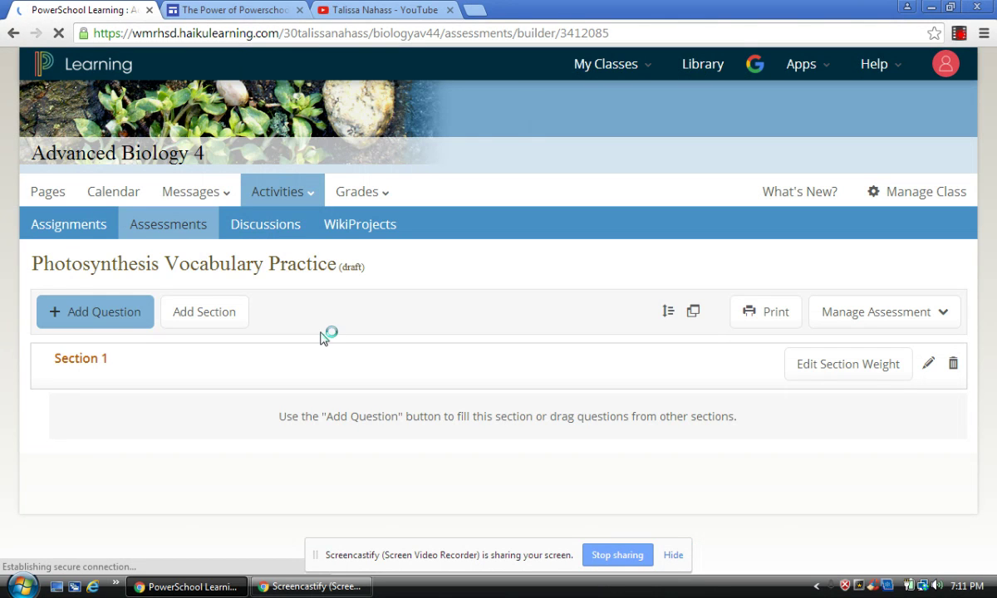
- Look at the section weight options for Section 1
left_click(802, 365)
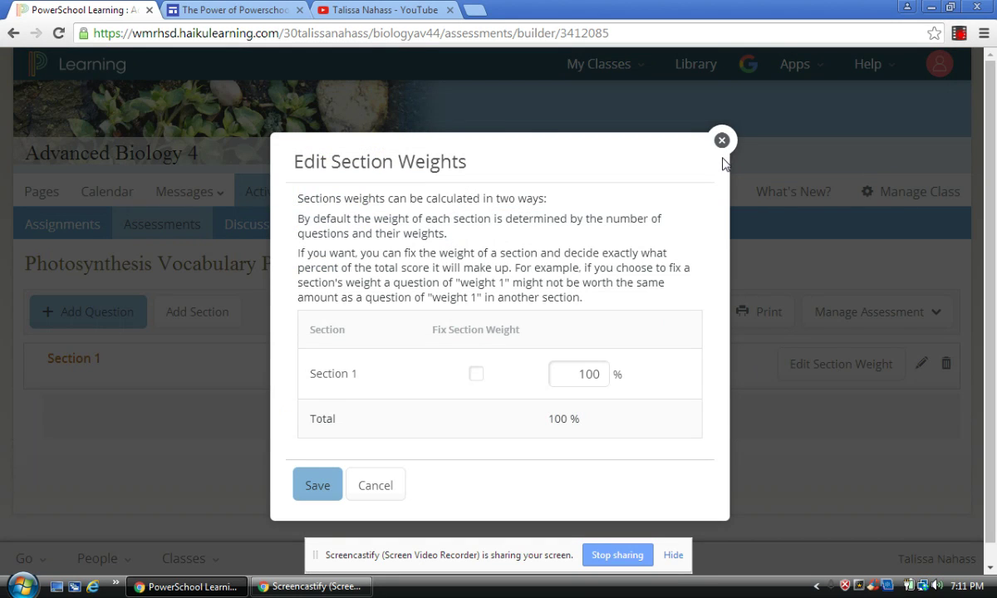
left_click(720, 143)
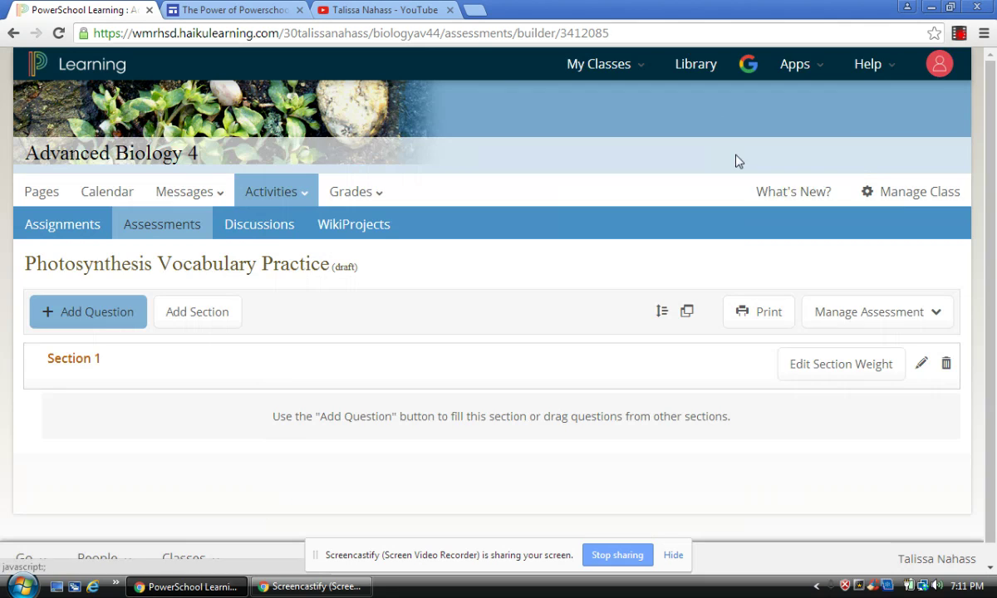
- Rename Section 1 as "Multiple Choice" and save the section
left_click(920, 367)
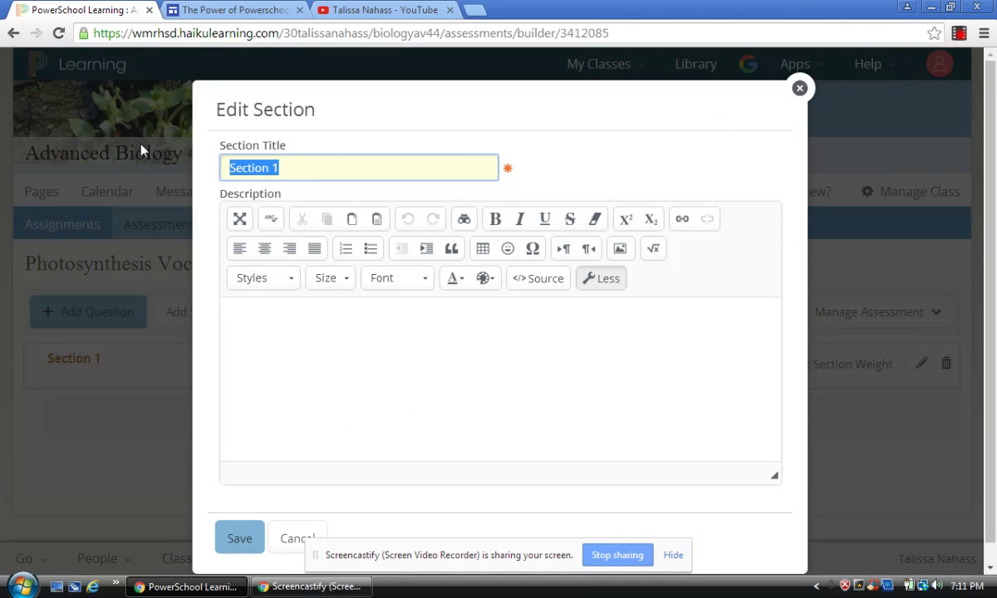
type("Multiple")
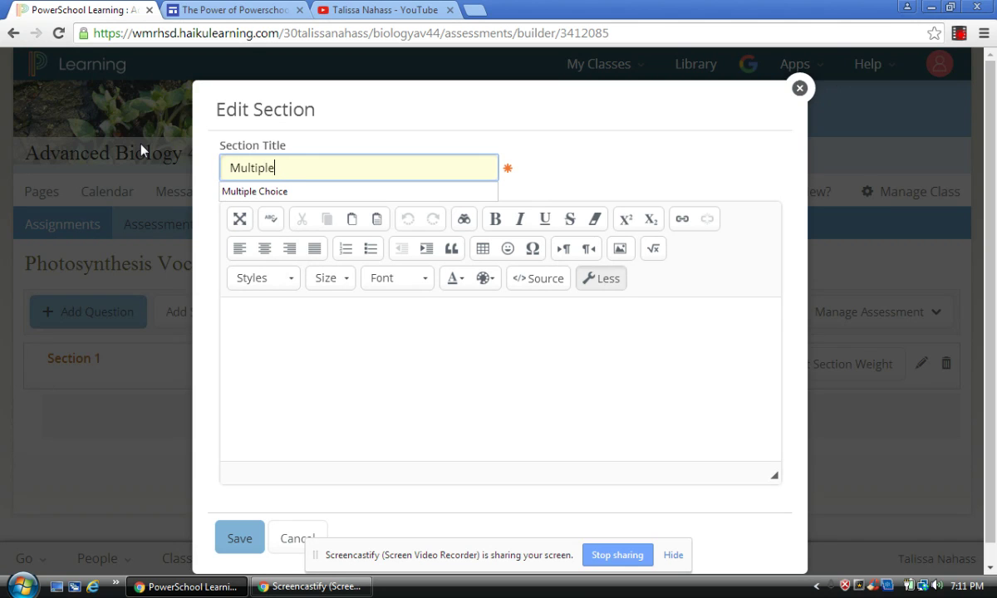
type(" Choice")
left_click(249, 540)
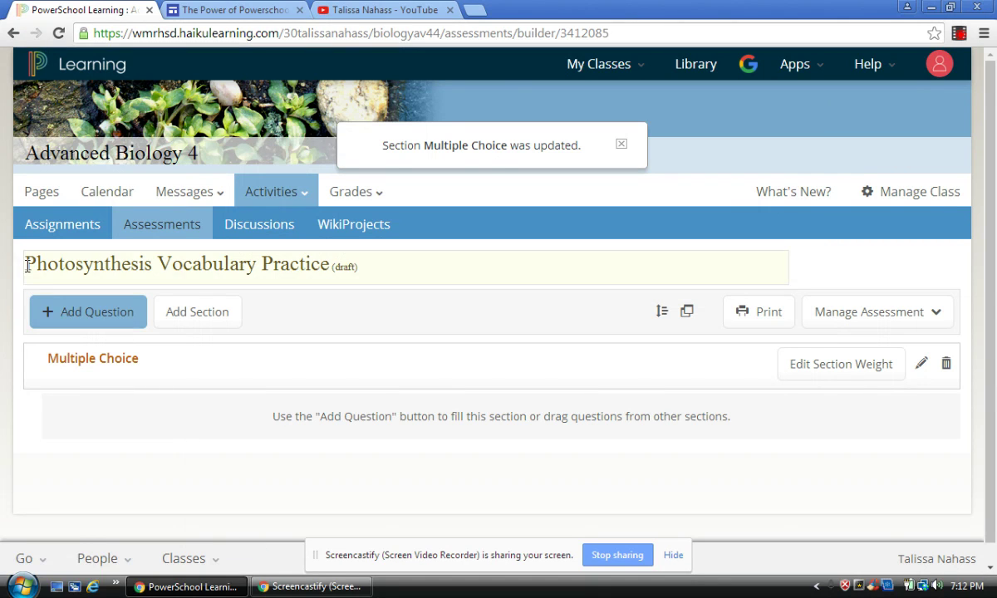
- Add a new multiple choice question with the text "The plant pigment that reflects green is:"
left_click(59, 309)
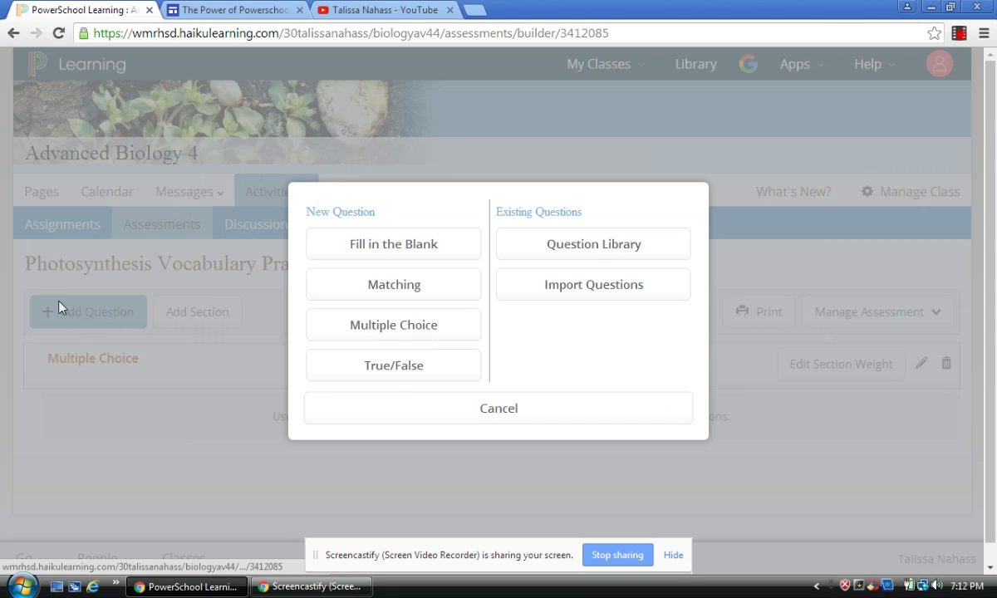
left_click(415, 325)
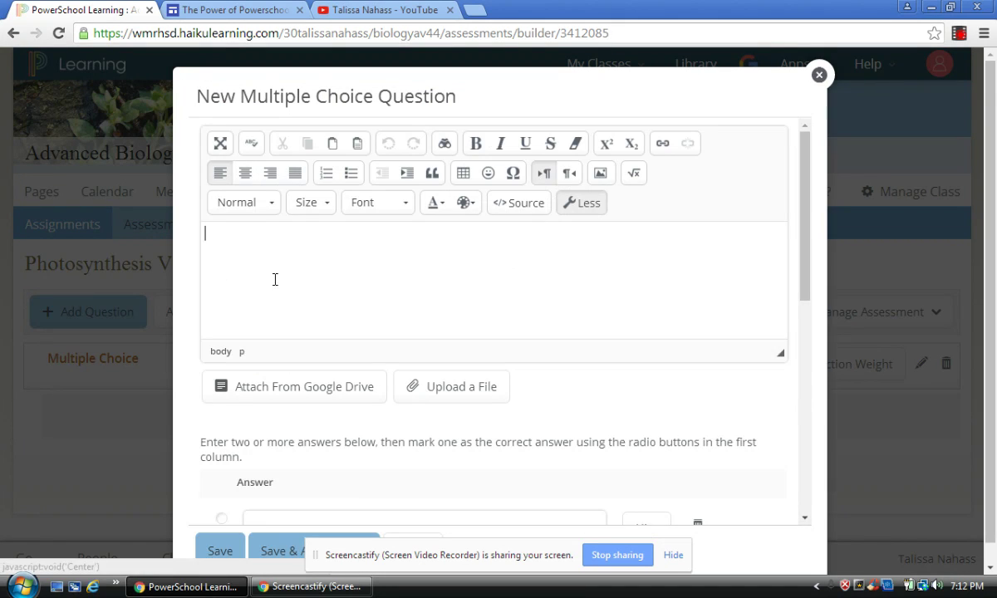
type("The piog")
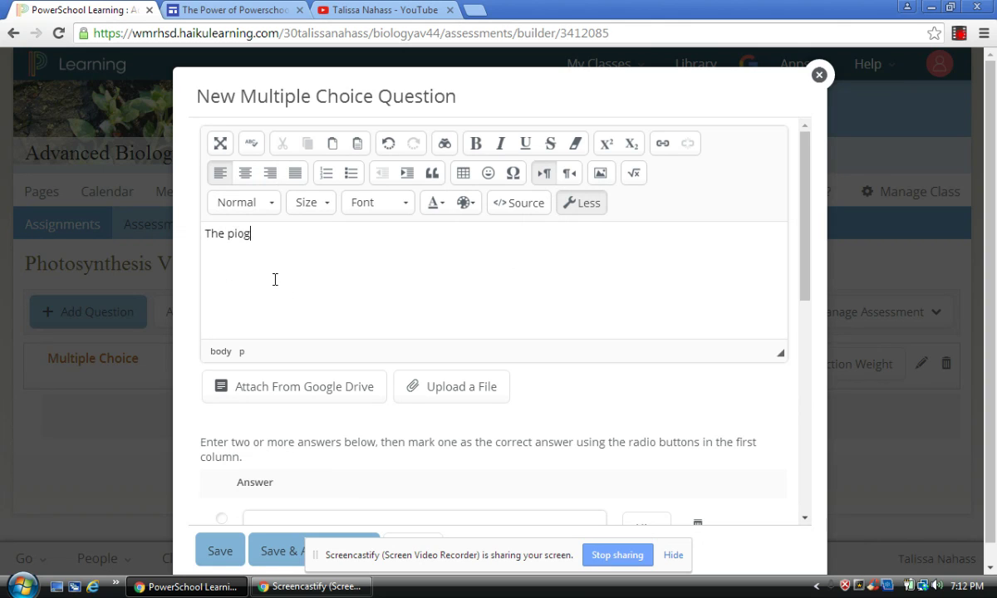
key("BackSpace")
key("BackSpace")
type("gment that reflects g")
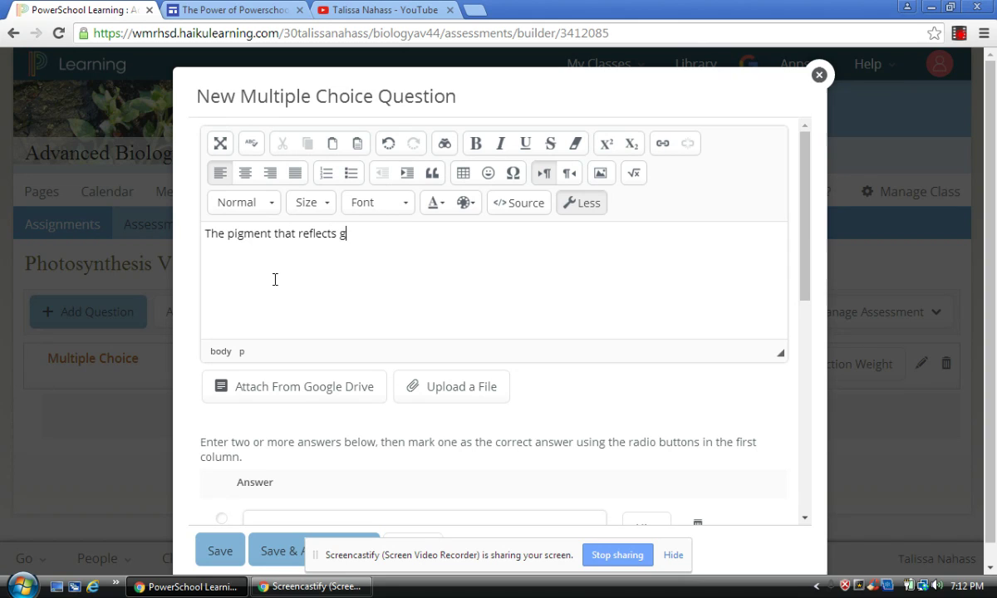
type("reen is")
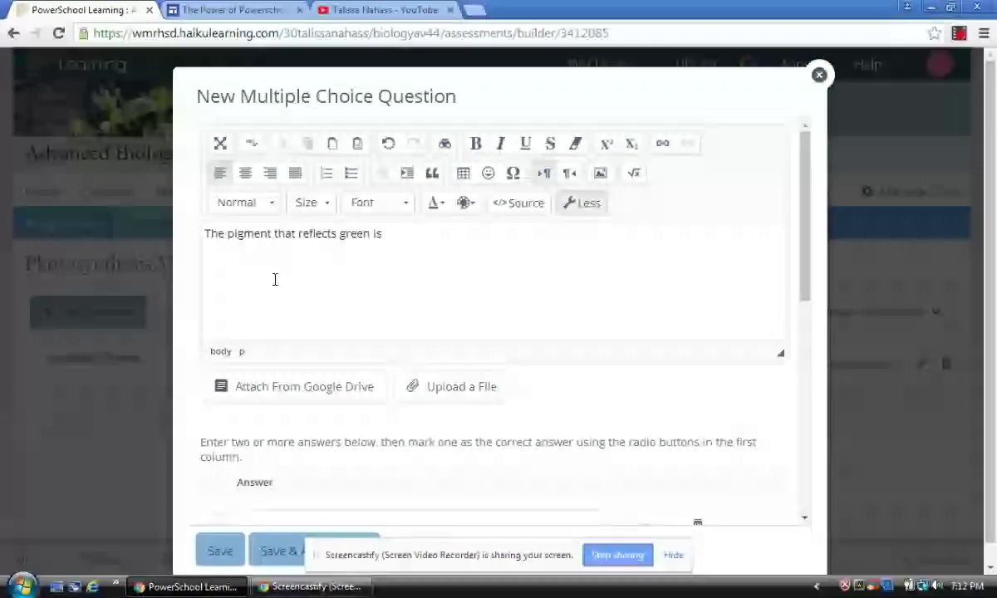
type(":")
left_click(228, 236)
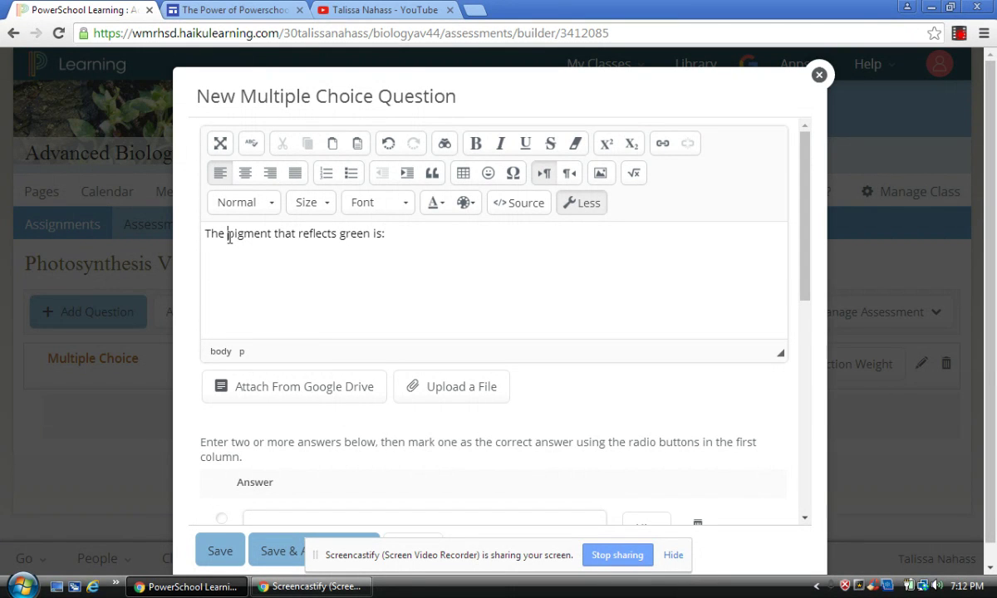
type("plant")
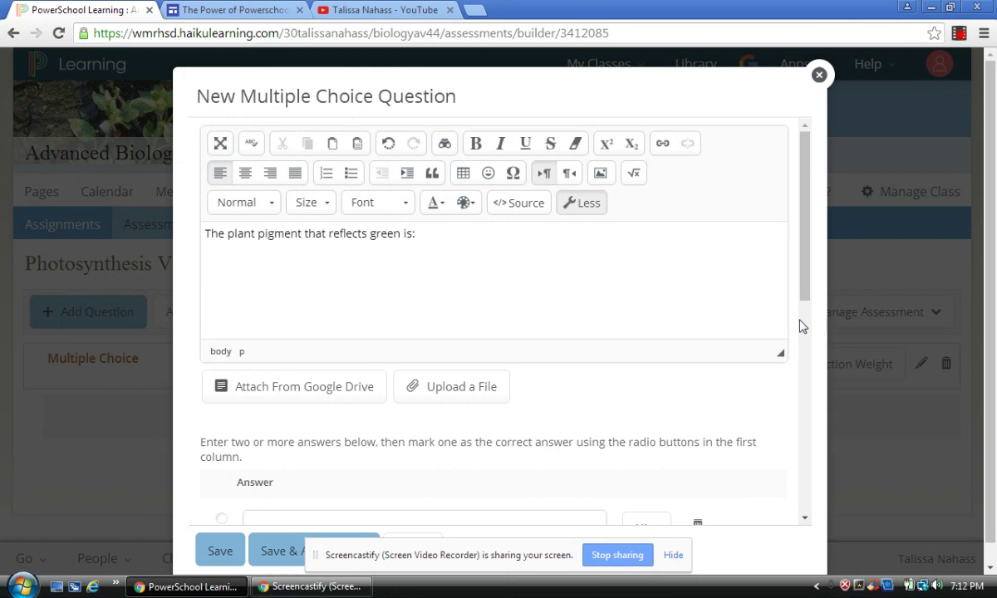
- Enter "carotenoids" and "xanthophyll" as the first two answers of the plant pigment question
scroll(804, 289, "down", 2)
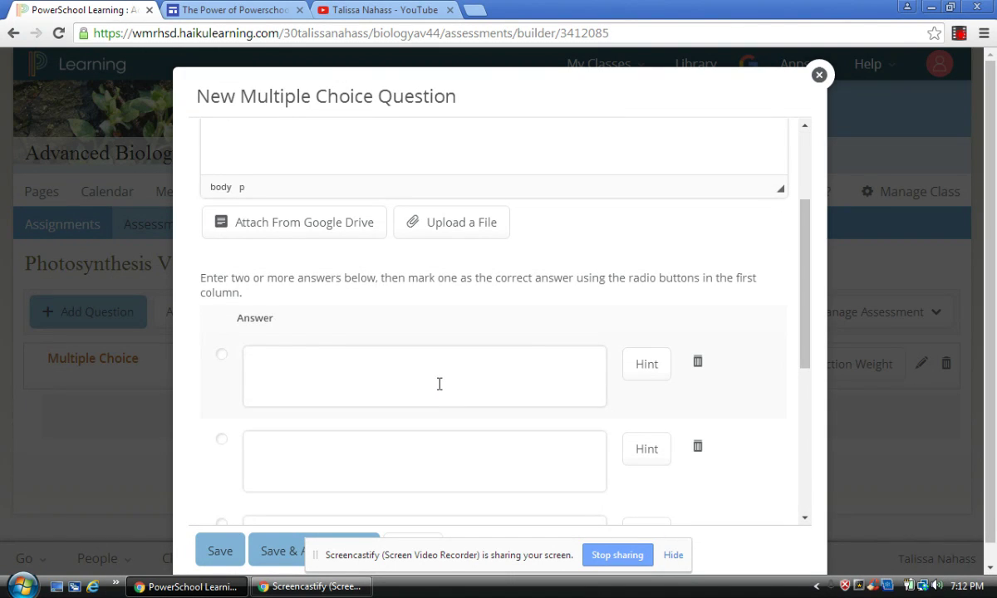
left_click(440, 385)
type("caro")
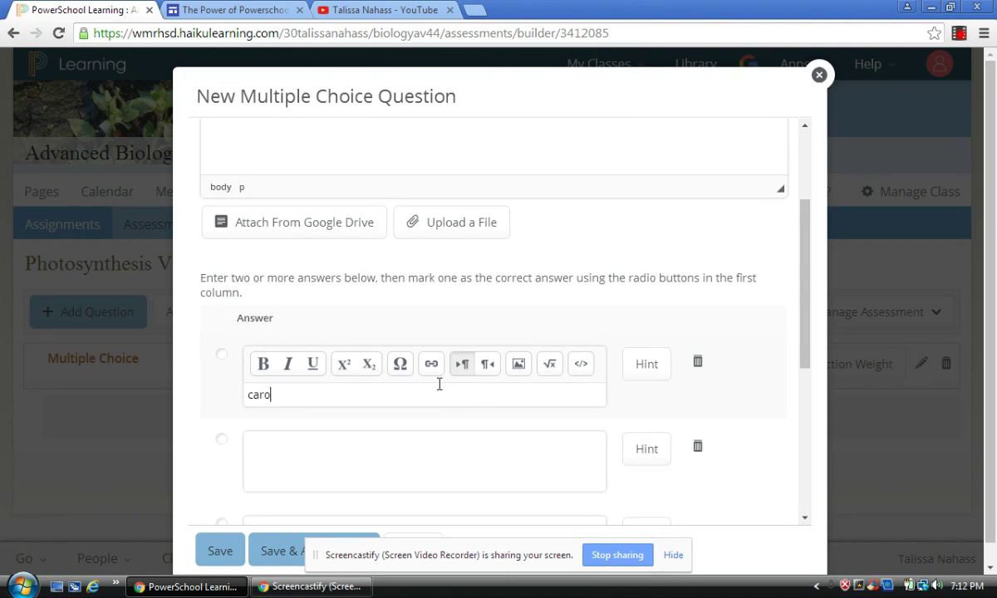
type("tenoids")
left_click(352, 472)
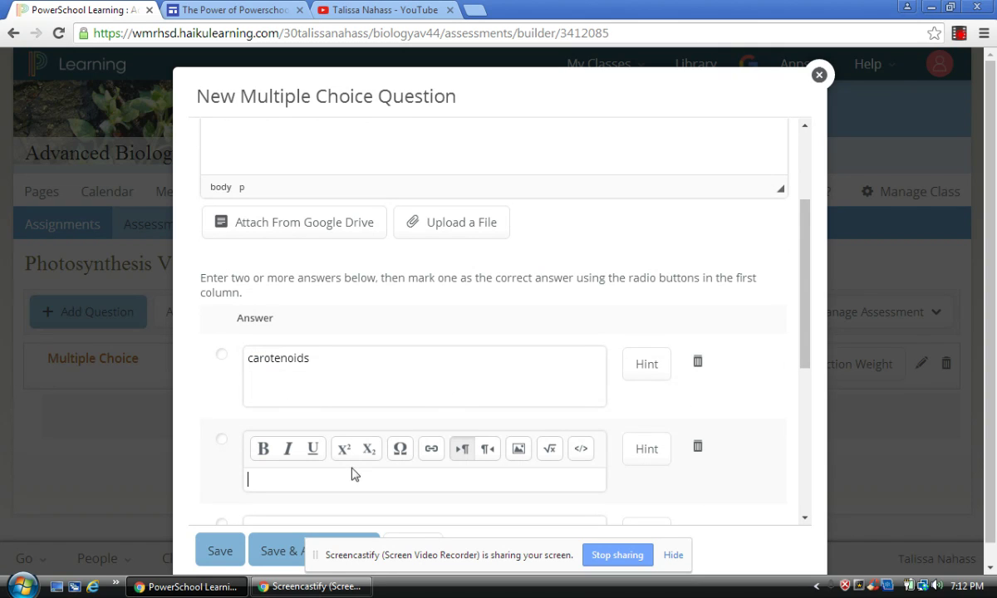
type("xanthopy")
type("yll")
key("Tab")
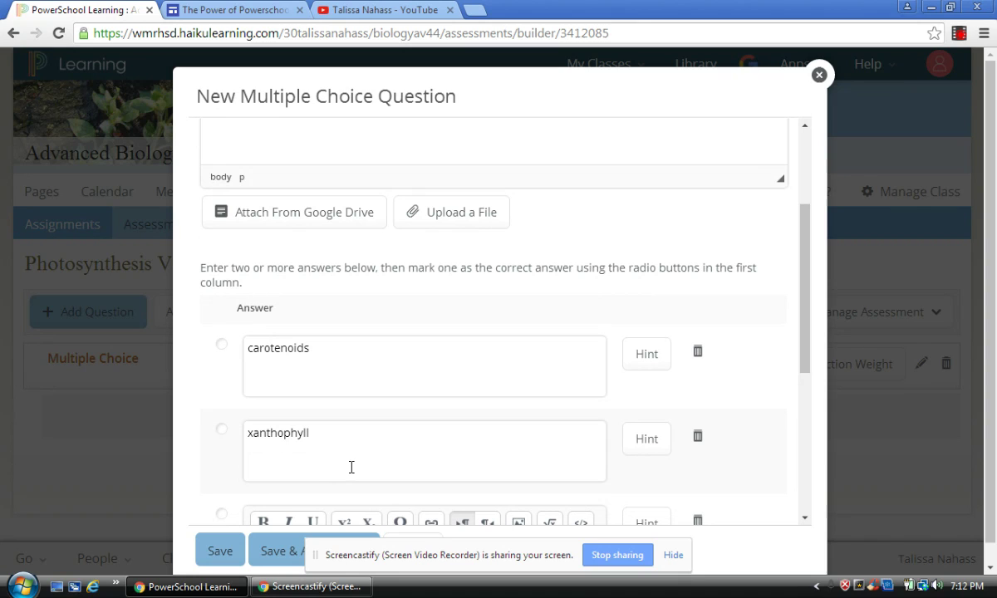
- Enter "green giant" and "chlorophyll" as the third and fourth answers, and mark chlorophyll as the correct one
left_click_drag(806, 360, 806, 407)
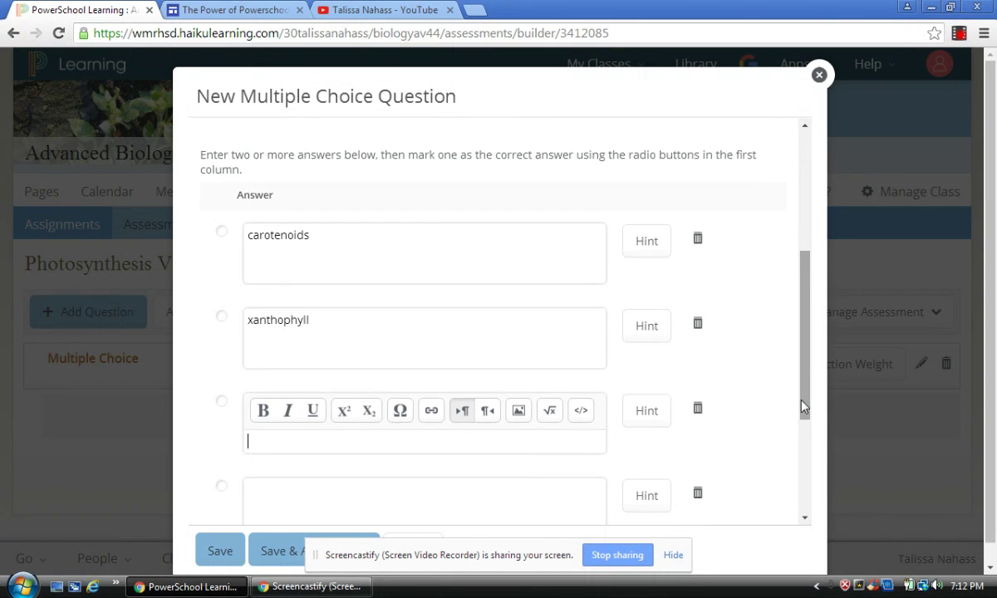
type("green giant")
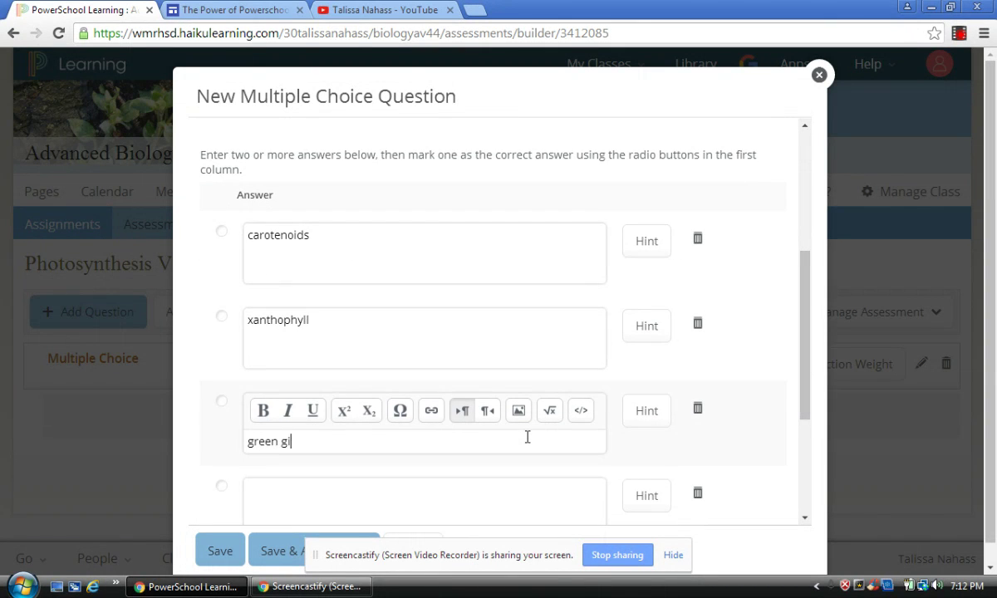
left_click(410, 516)
type("ch")
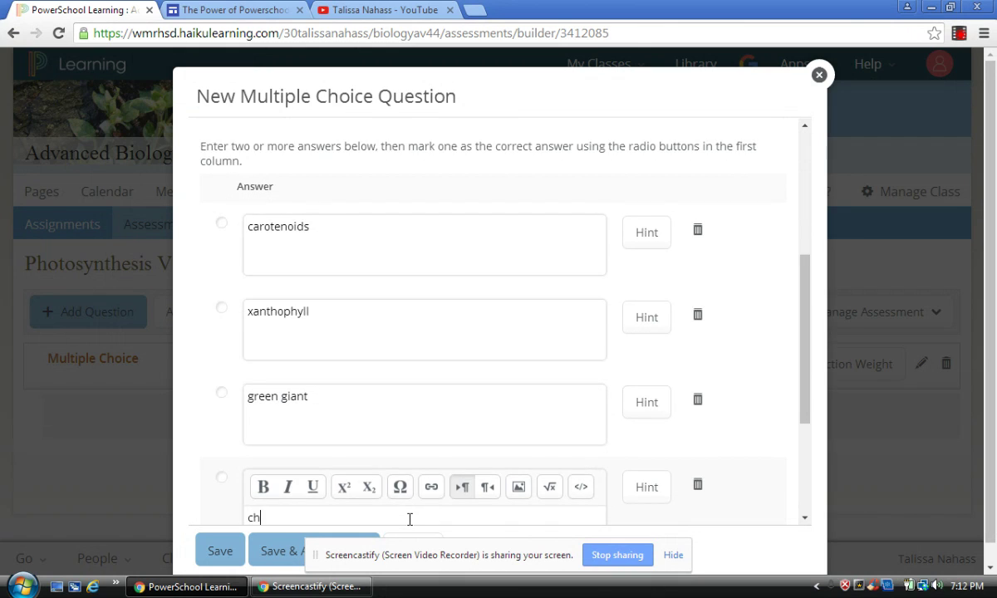
type("lorophyll")
left_click(222, 481)
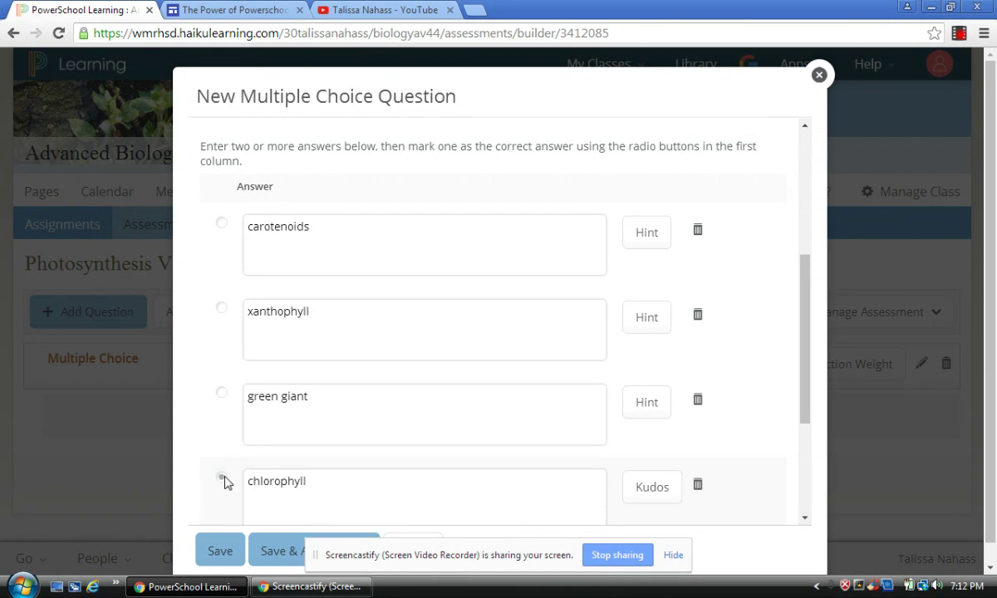
- Save the multiple choice question and close the blank form for another question
left_click(261, 553)
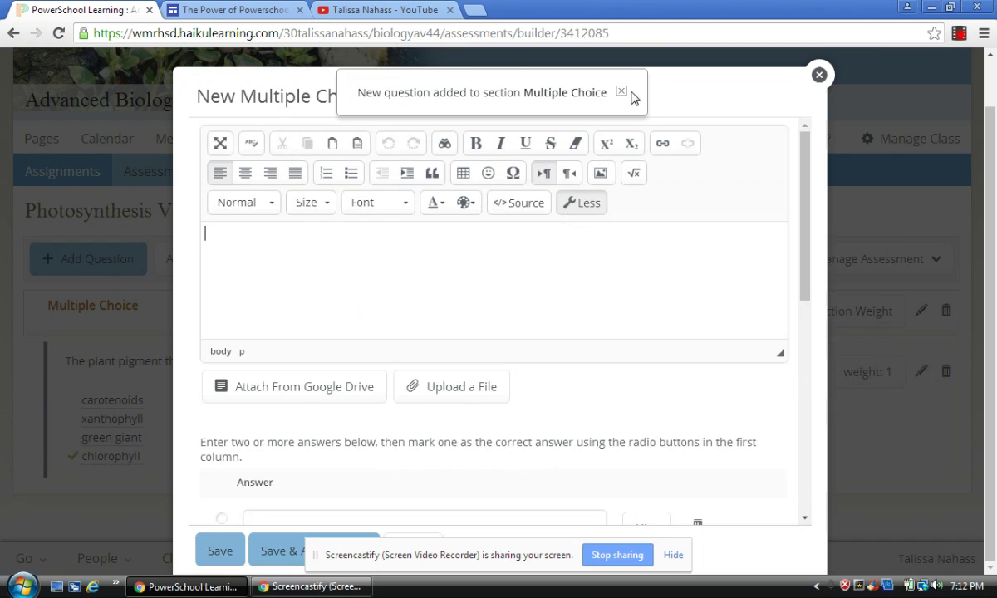
left_click(621, 92)
left_click(817, 78)
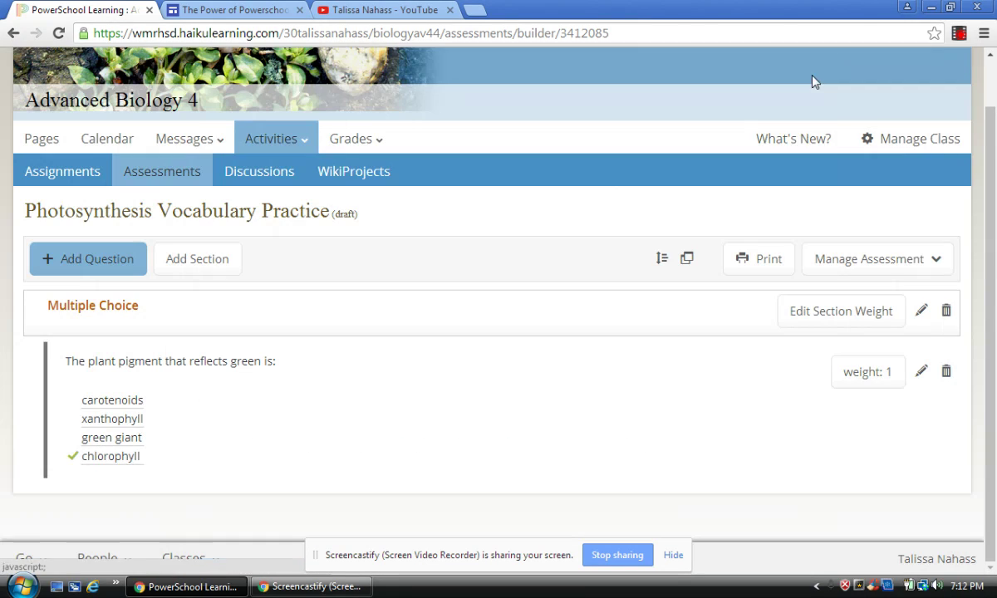
- Start publishing the assessment and set its page location to "Chapter 5- Photosynthesis & Cellular Respiration"
left_click(883, 266)
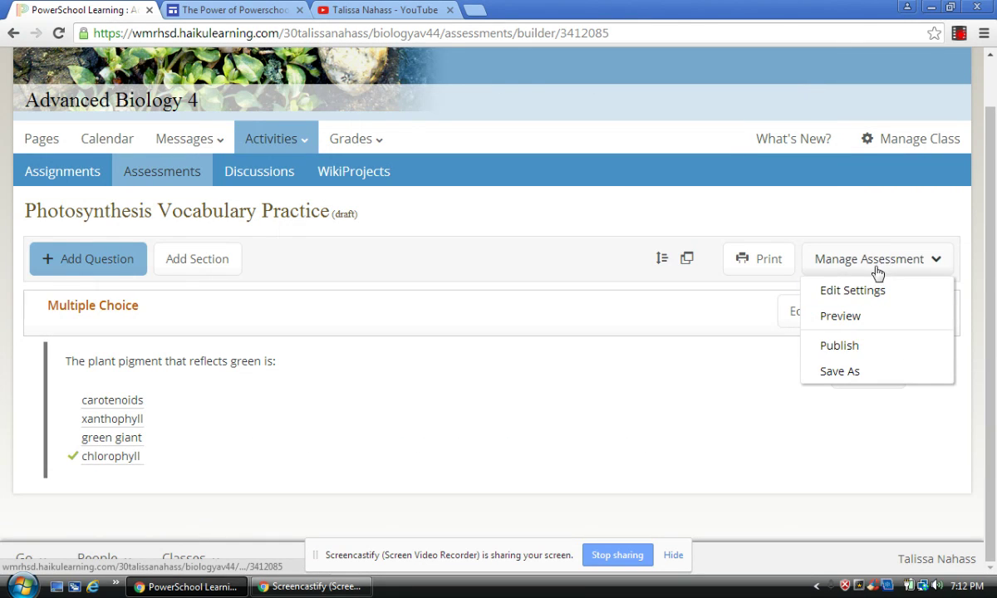
left_click(840, 348)
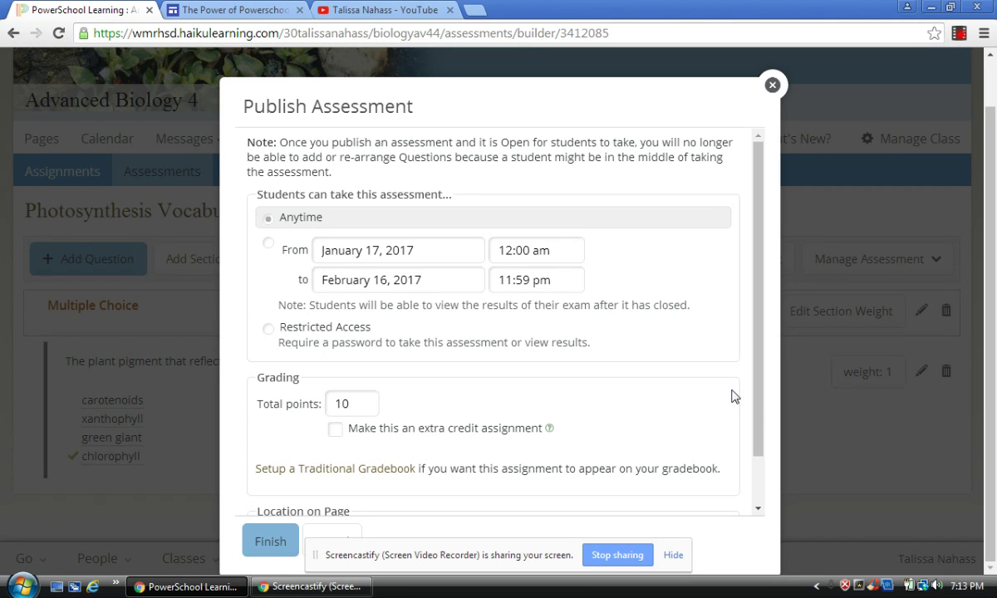
scroll(757, 407, "down", 1)
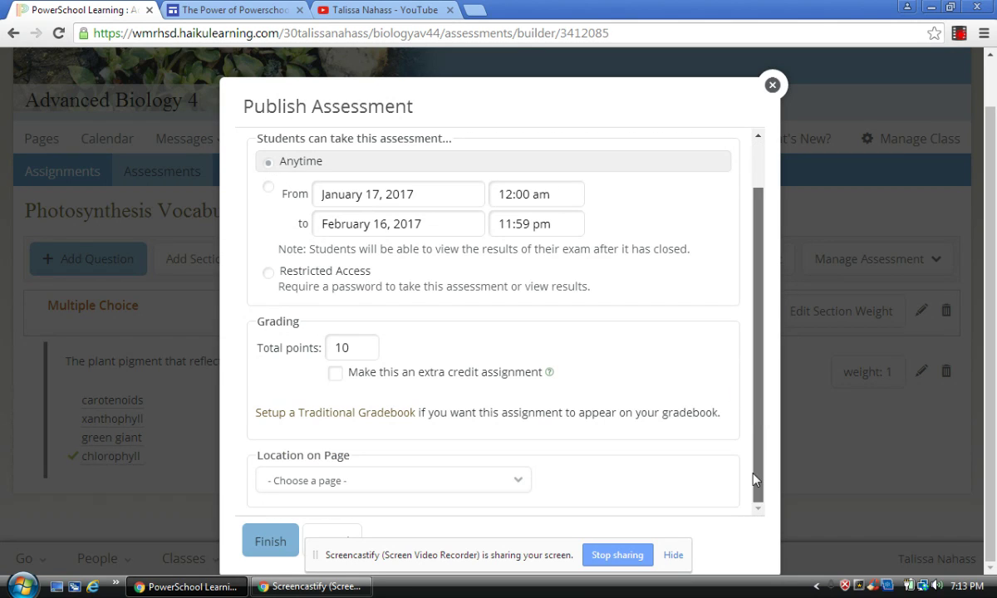
left_click(424, 482)
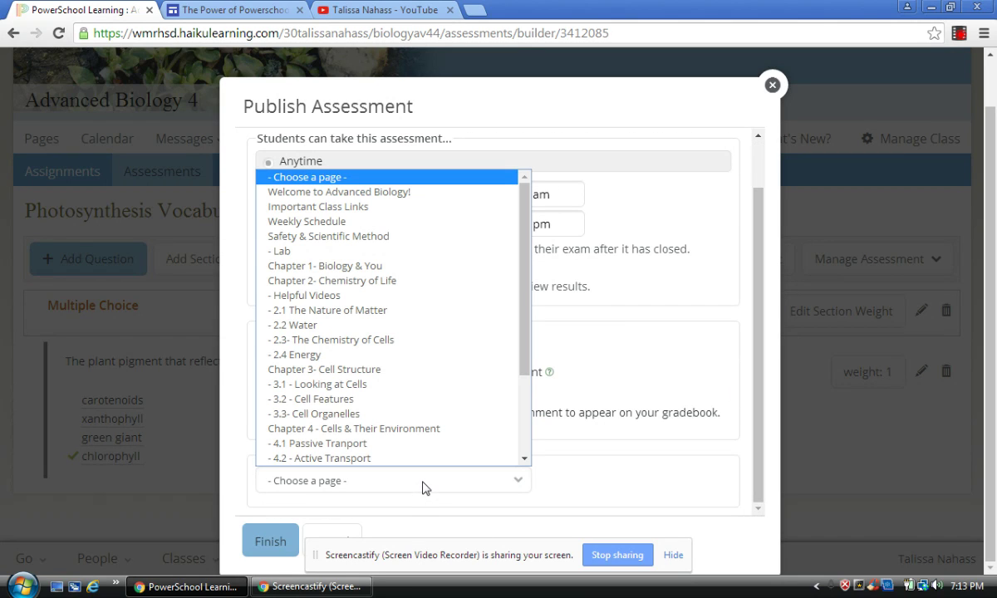
left_click(525, 410)
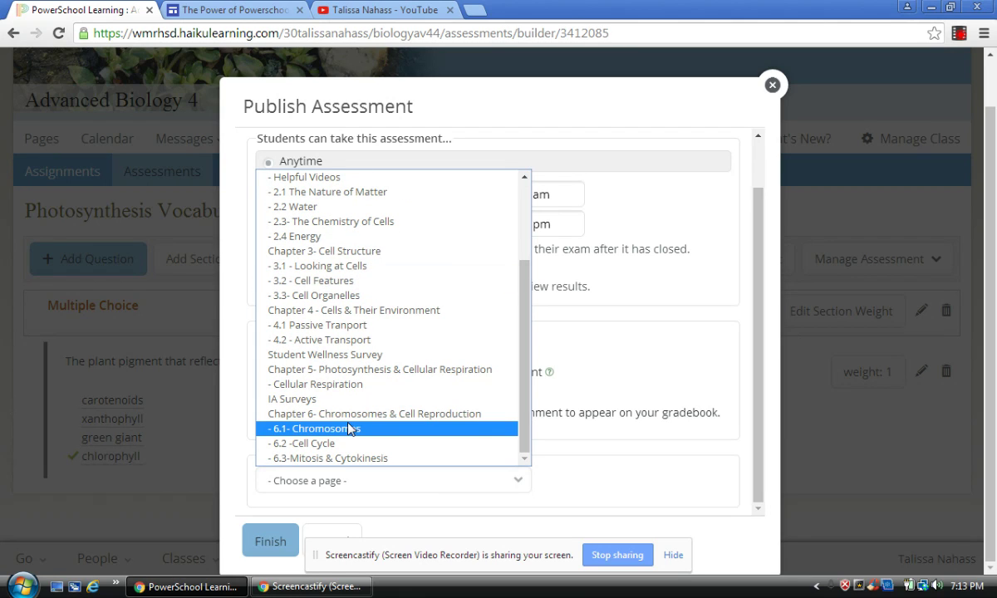
left_click(327, 371)
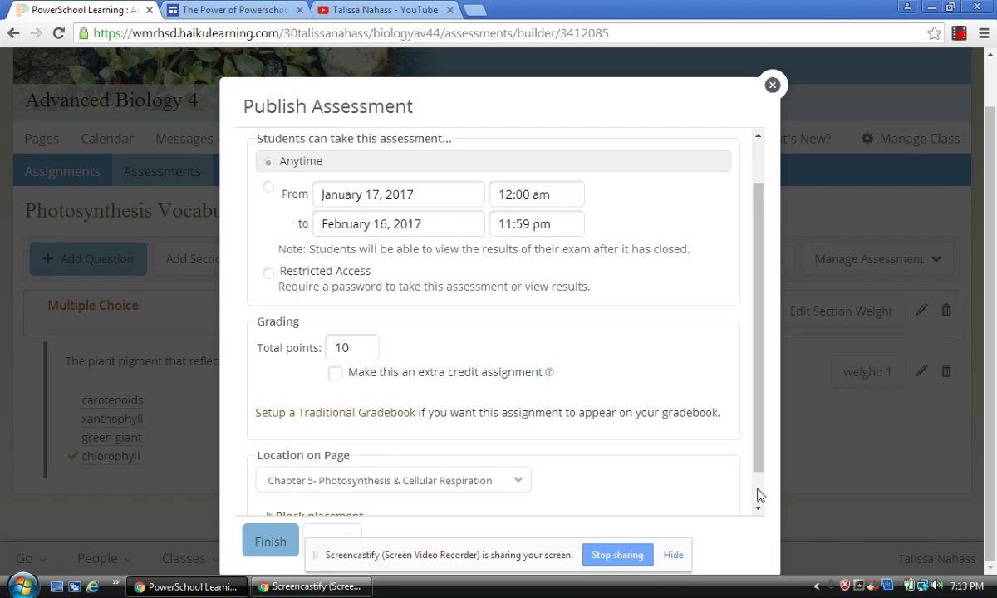
- Review the block placement on the chosen page and finish publishing the assessment
scroll(758, 496, "down", 1)
left_click(353, 478)
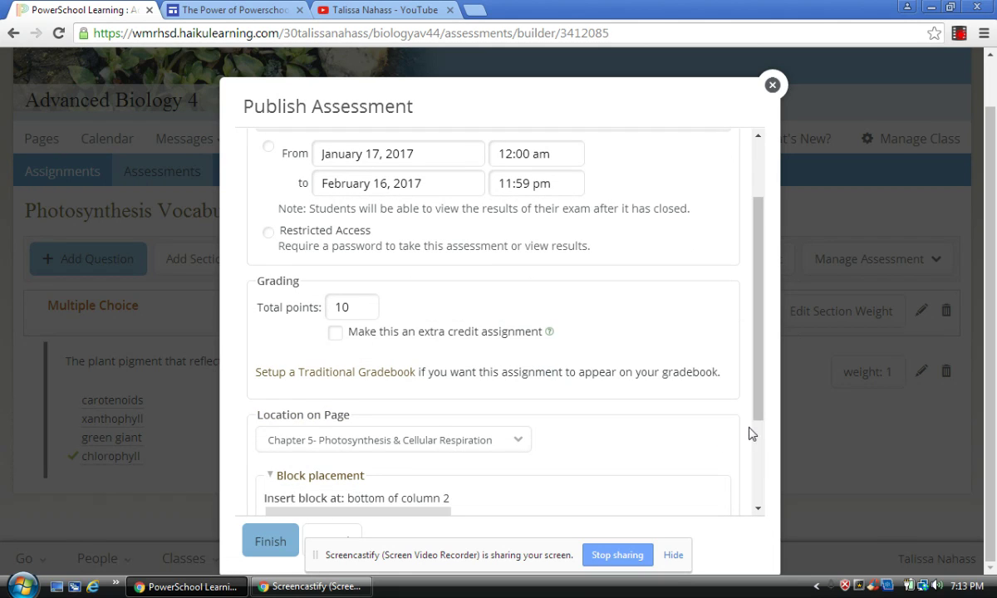
scroll(752, 434, "down", 3)
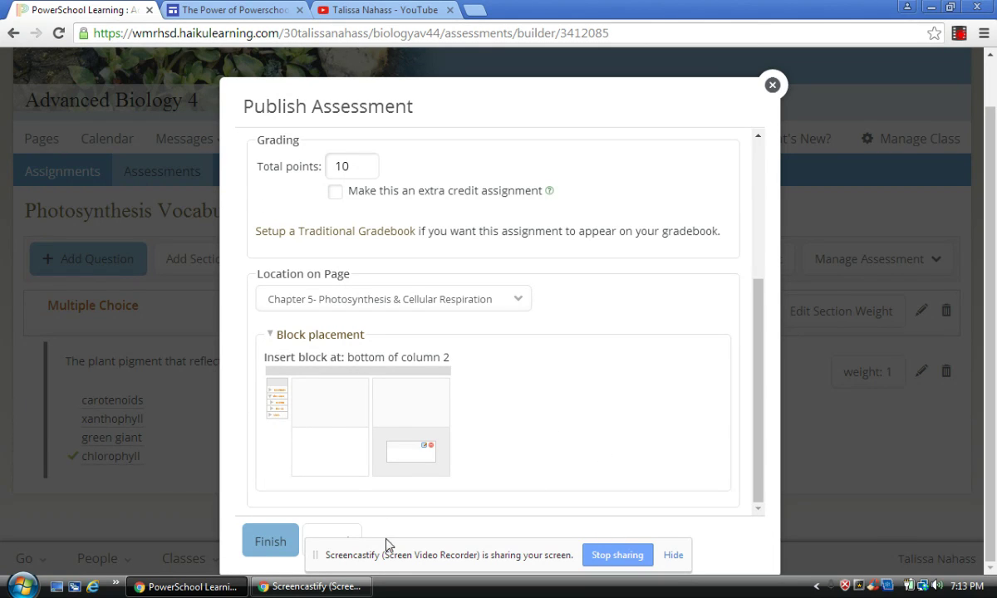
left_click(274, 549)
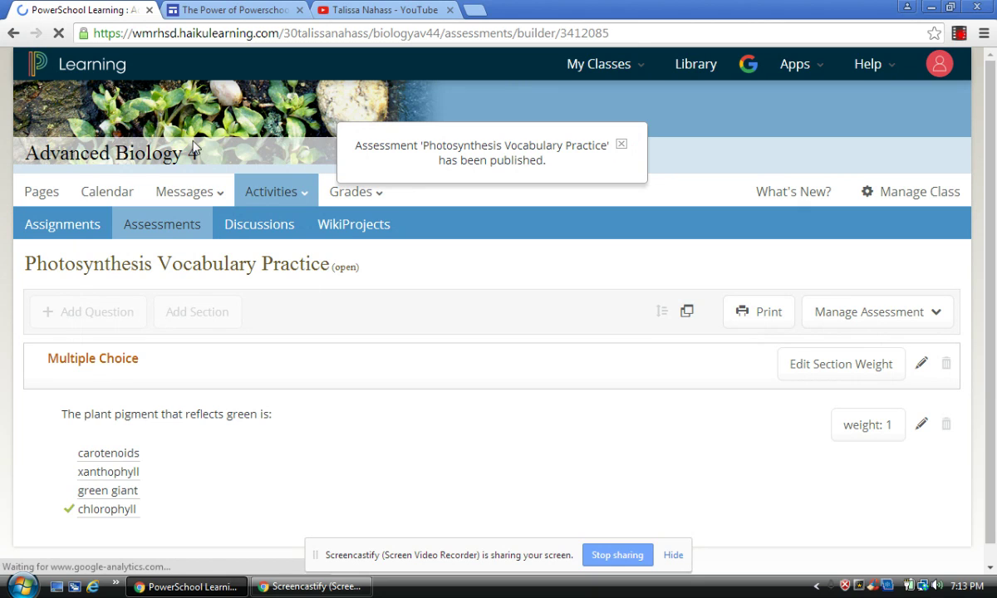
left_click(618, 143)
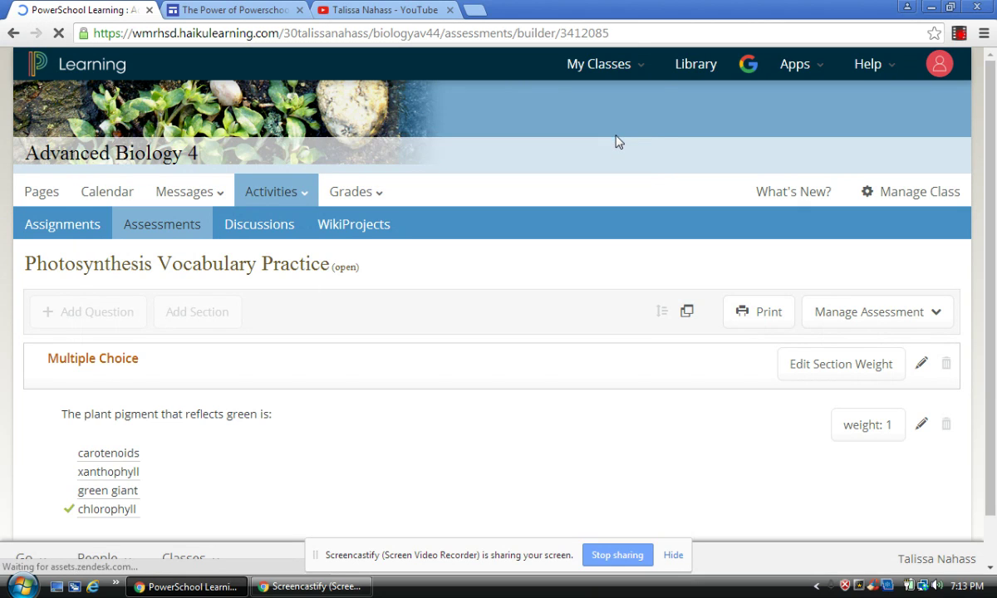
- Open the published Photosynthesis Vocabulary Practice from the class's Chapter 5 page
left_click(48, 196)
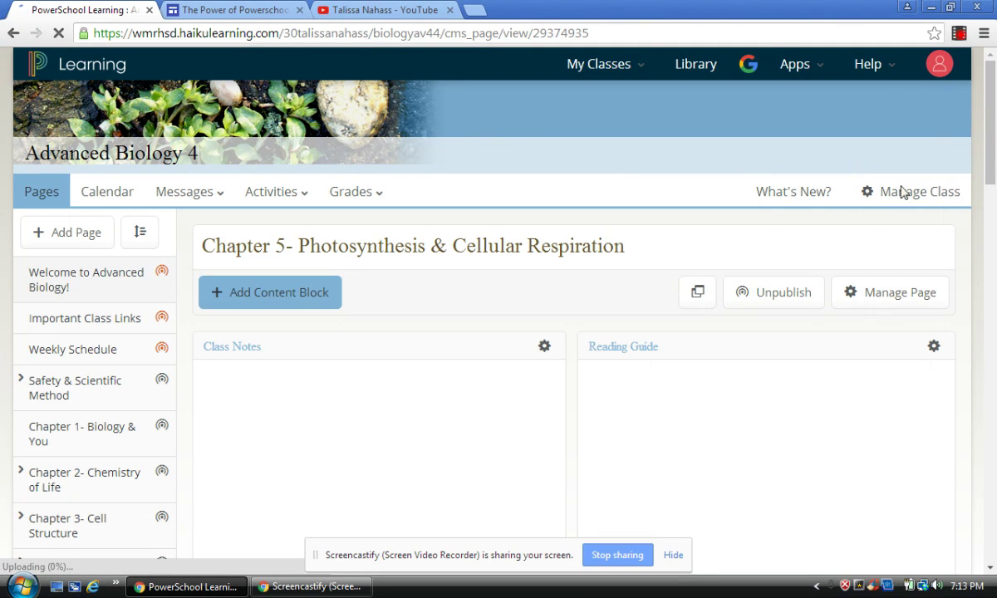
scroll(992, 206, "down", 5)
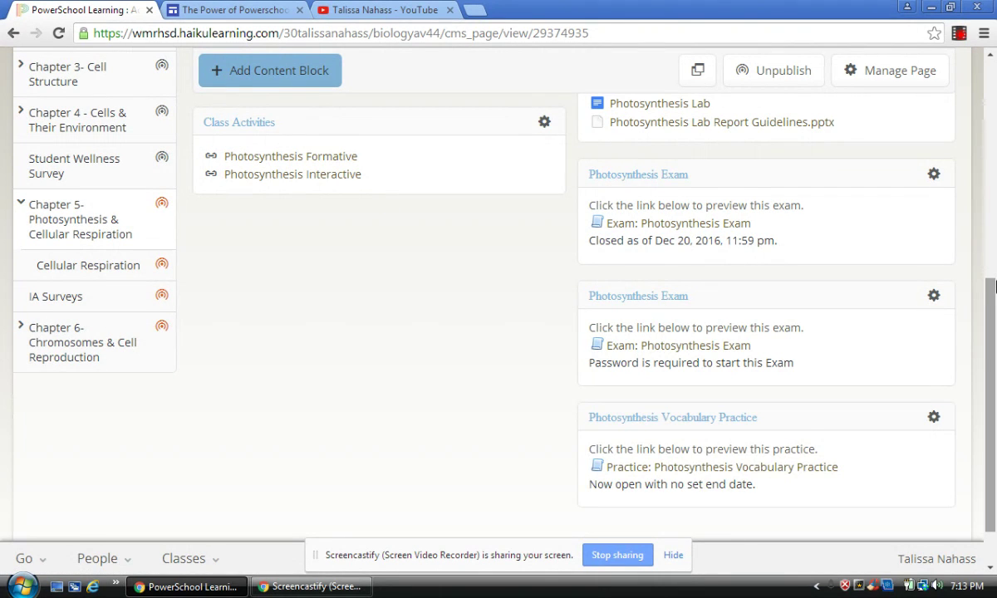
scroll(798, 391, "down", 1)
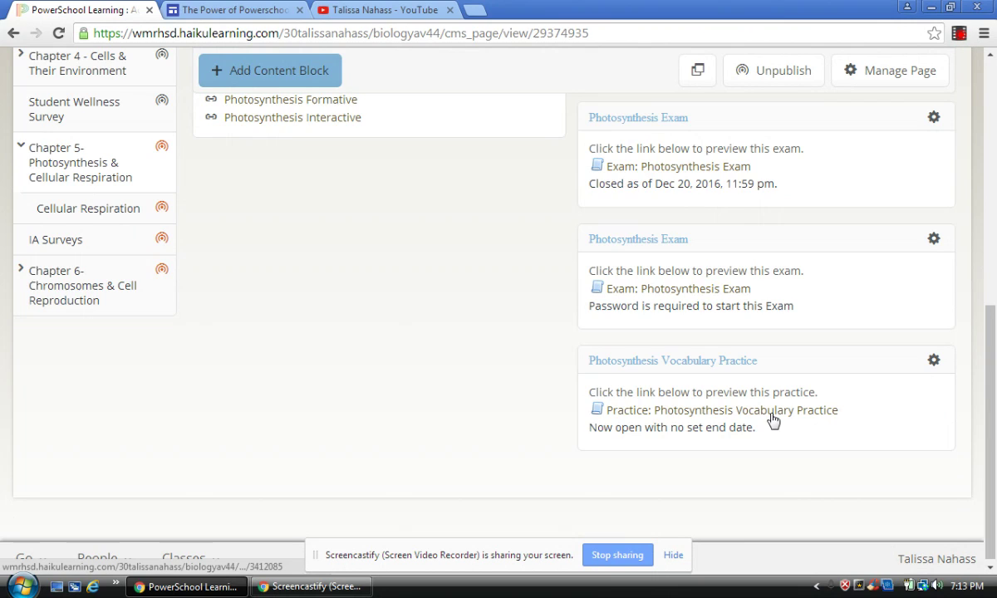
left_click(773, 415)
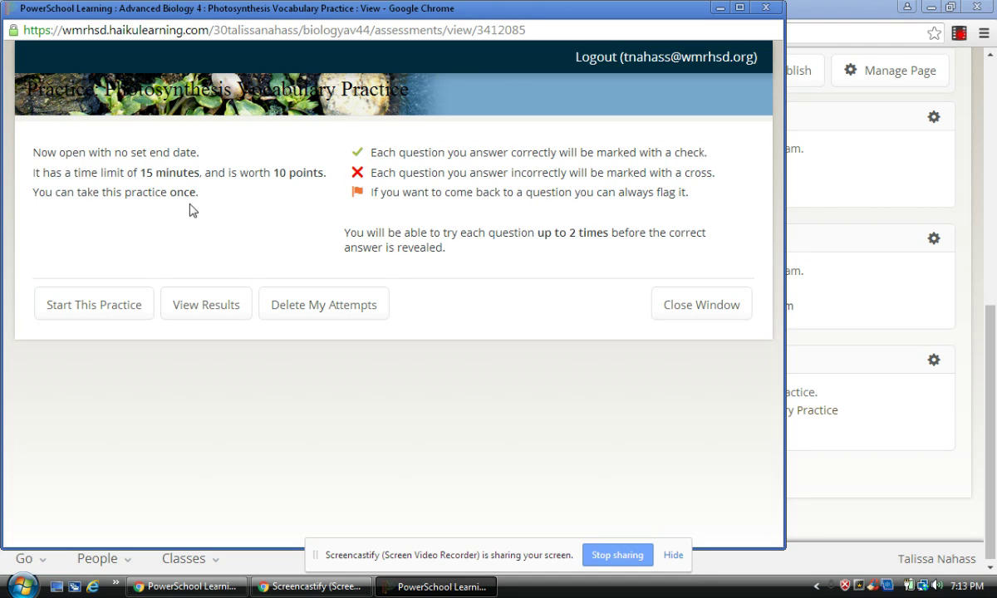
- Start the practice and answer the plant pigment question with carotenoids first, followed by chlorophyll
left_click(118, 305)
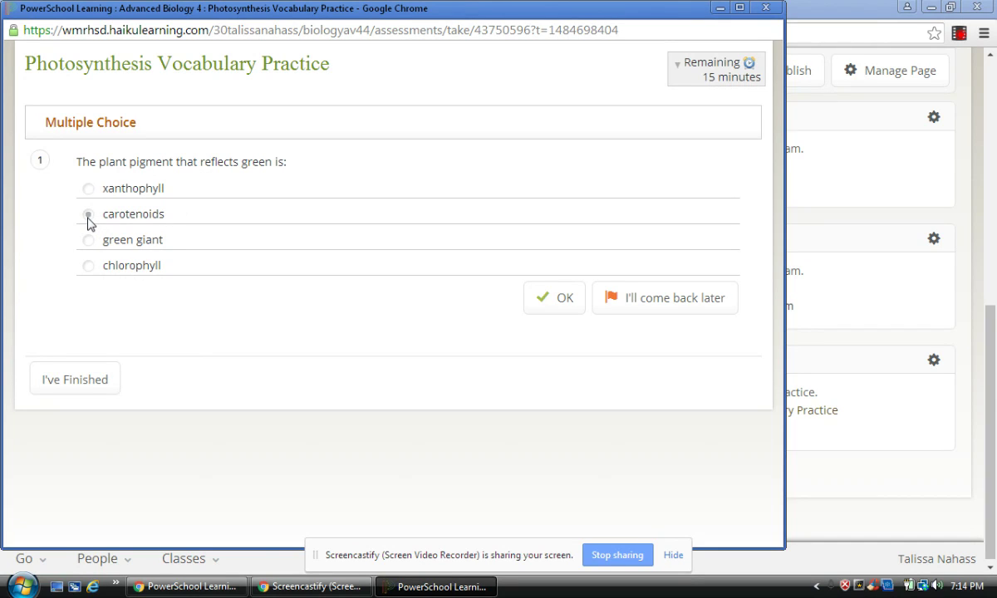
left_click(88, 215)
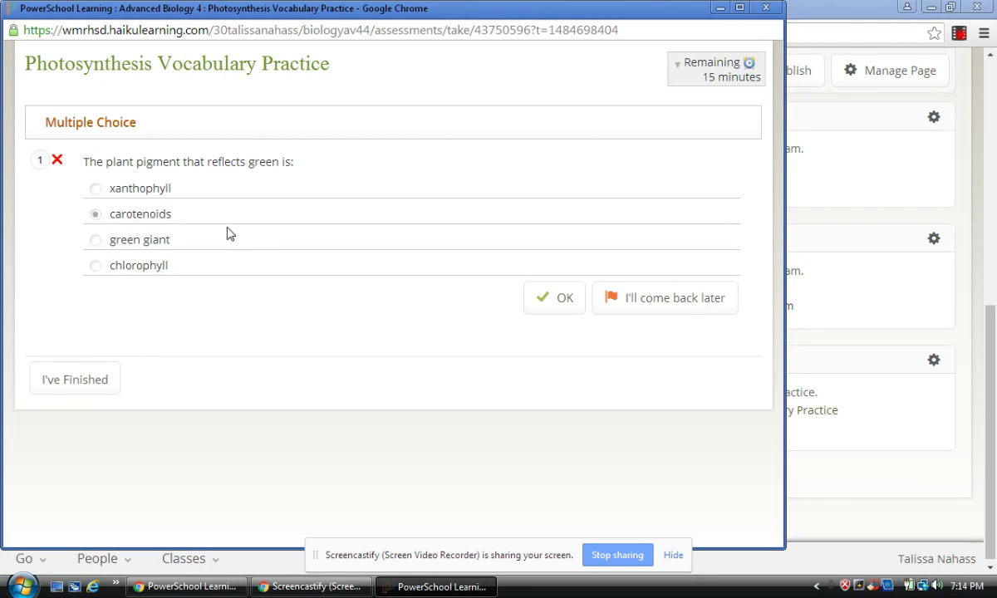
left_click(96, 267)
left_click(563, 298)
- Submit the practice attempt, check its score in the attempts summary, and close the preview window
left_click(108, 384)
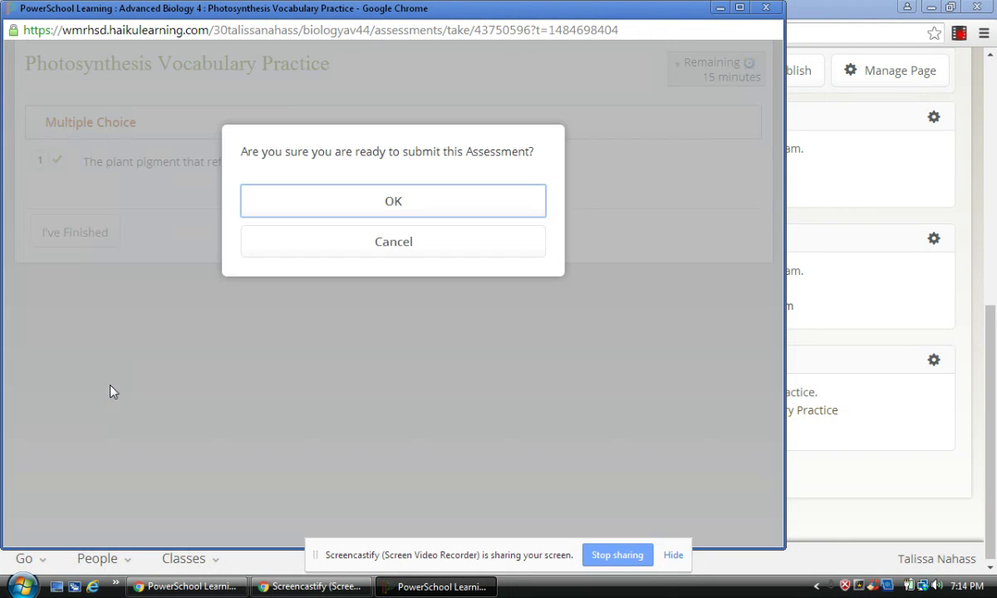
left_click(351, 218)
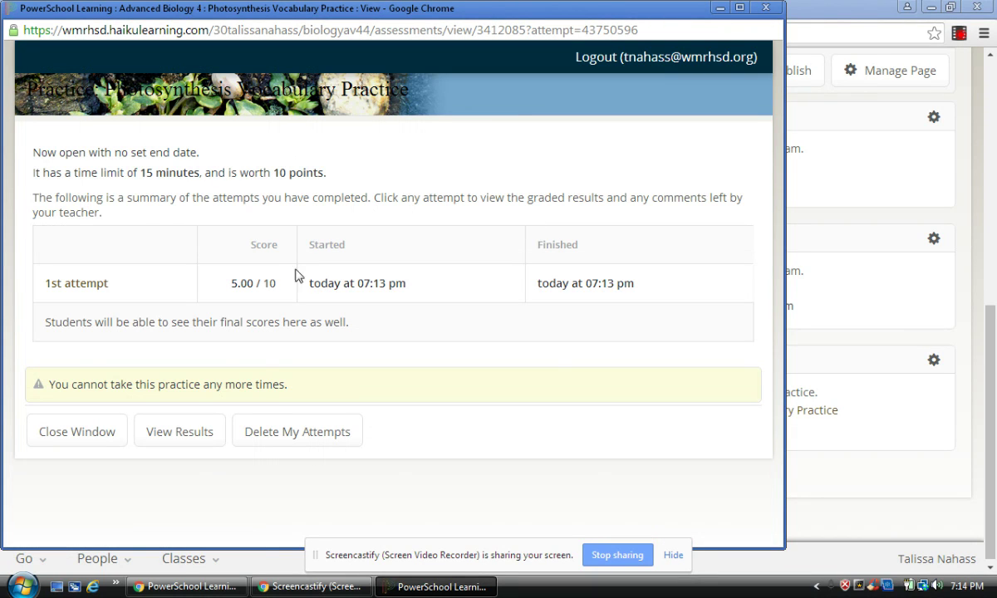
left_click_drag(232, 288, 294, 286)
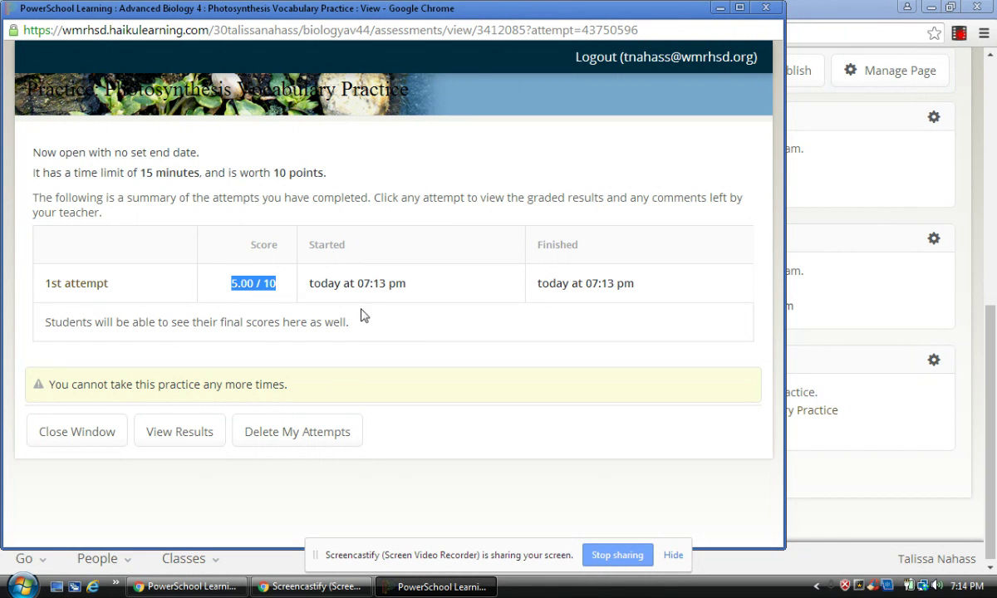
left_click(767, 7)
- View the student results of the Photosynthesis Vocabulary Practice and look through the student list
left_click(934, 361)
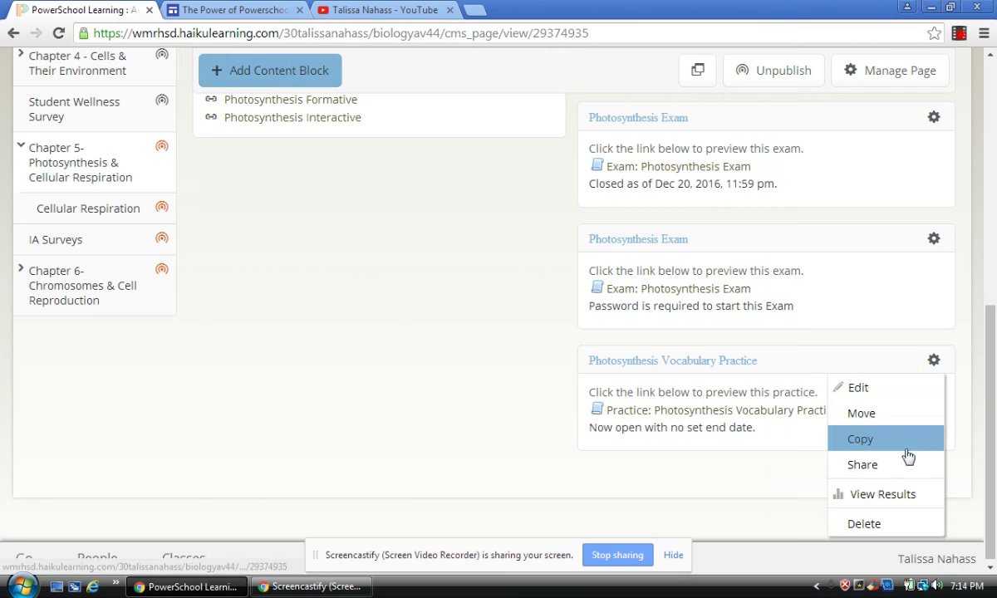
left_click(901, 494)
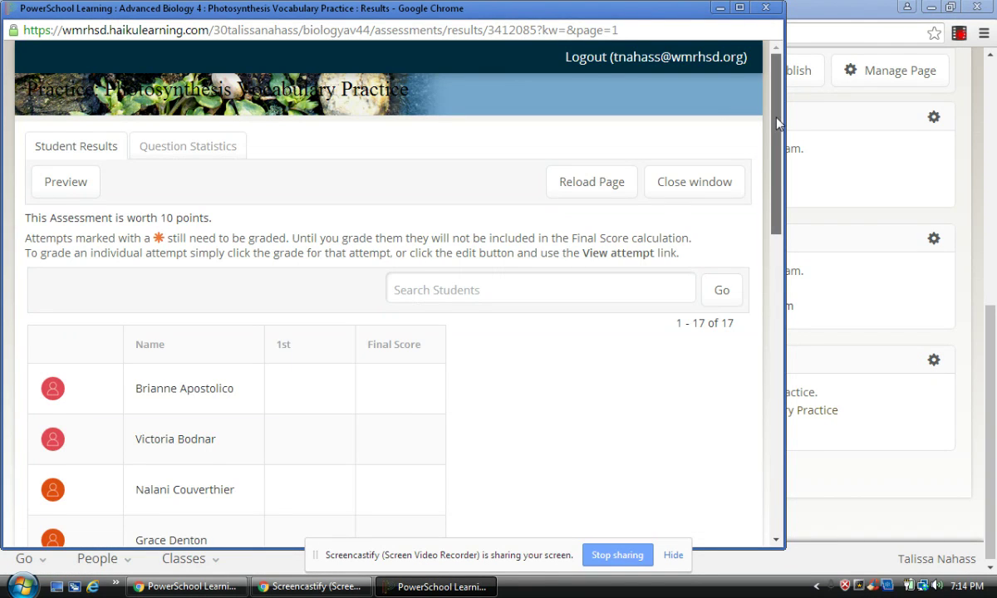
left_click_drag(778, 123, 565, 154)
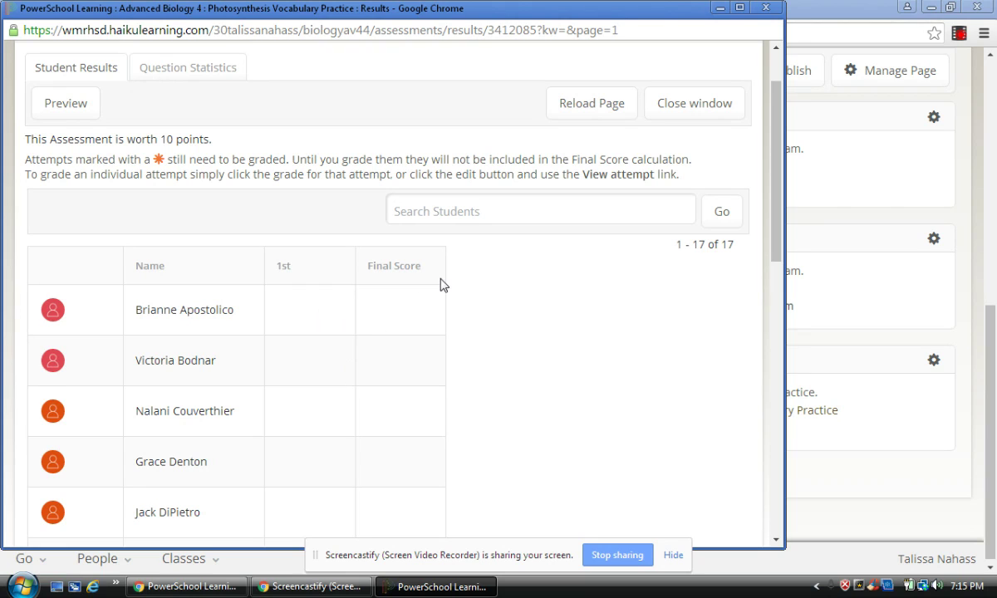
- Examine the question statistics for the practice and close the results window to return to the Chapter 5 page
left_click(230, 75)
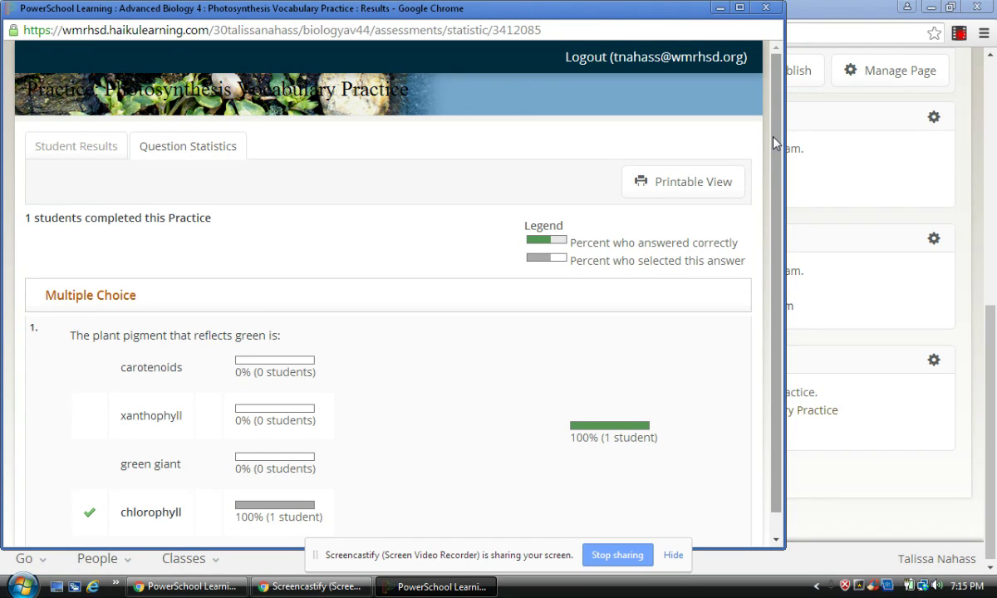
left_click_drag(773, 143, 777, 205)
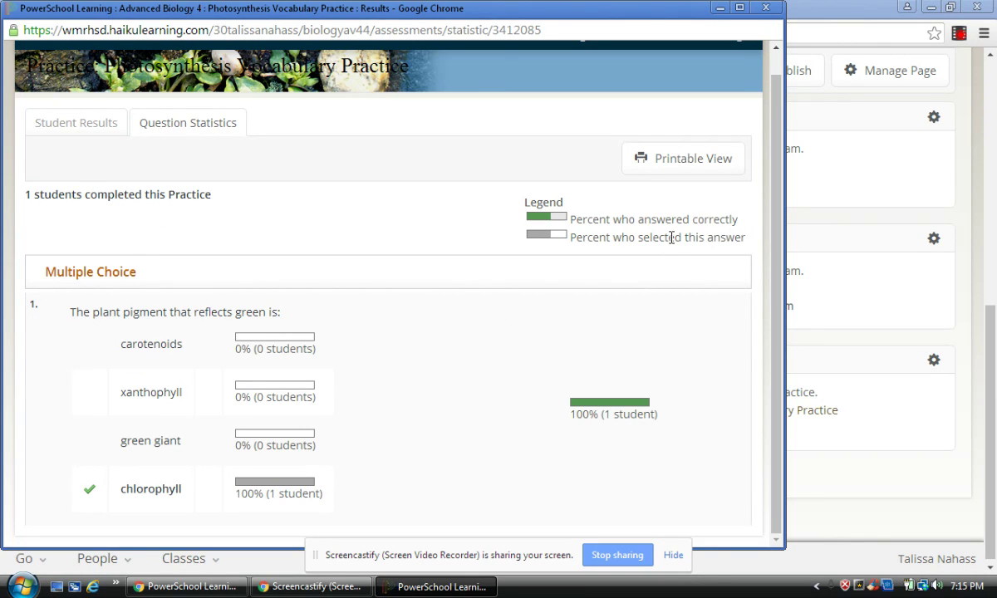
left_click(764, 8)
left_click(996, 251)
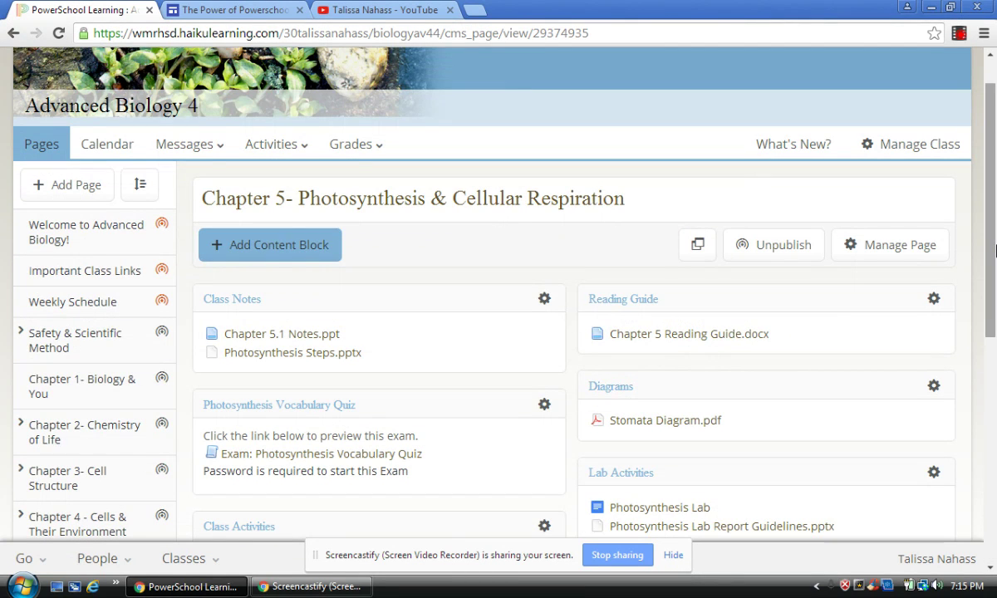